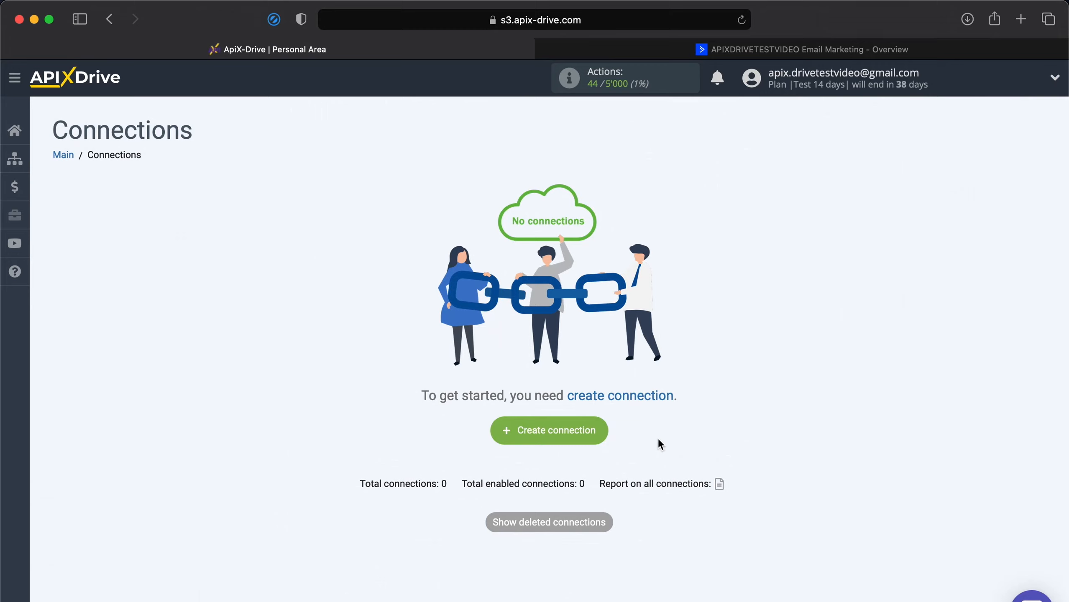
# Create a new connection with ActiveCampaign as the source and the Get Deals (new) trigger
pyautogui.click(581, 430)
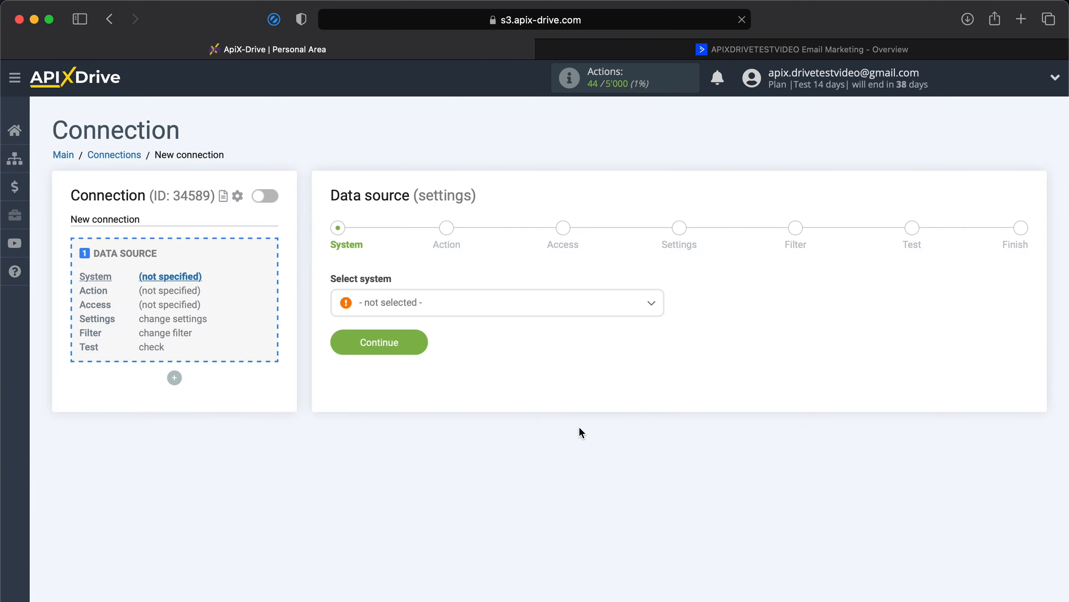
pyautogui.click(446, 307)
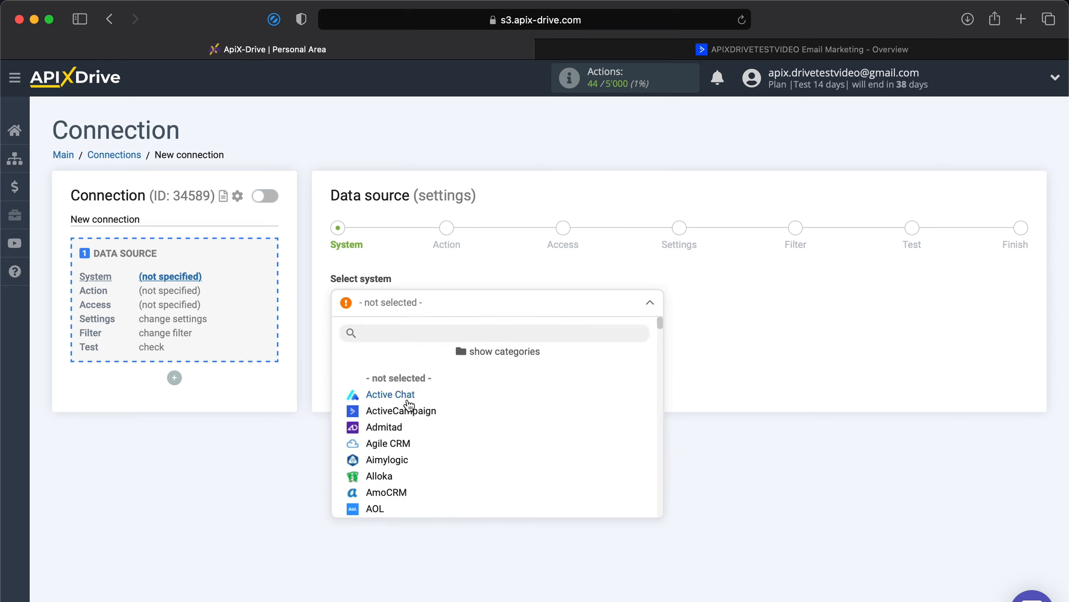
pyautogui.click(403, 412)
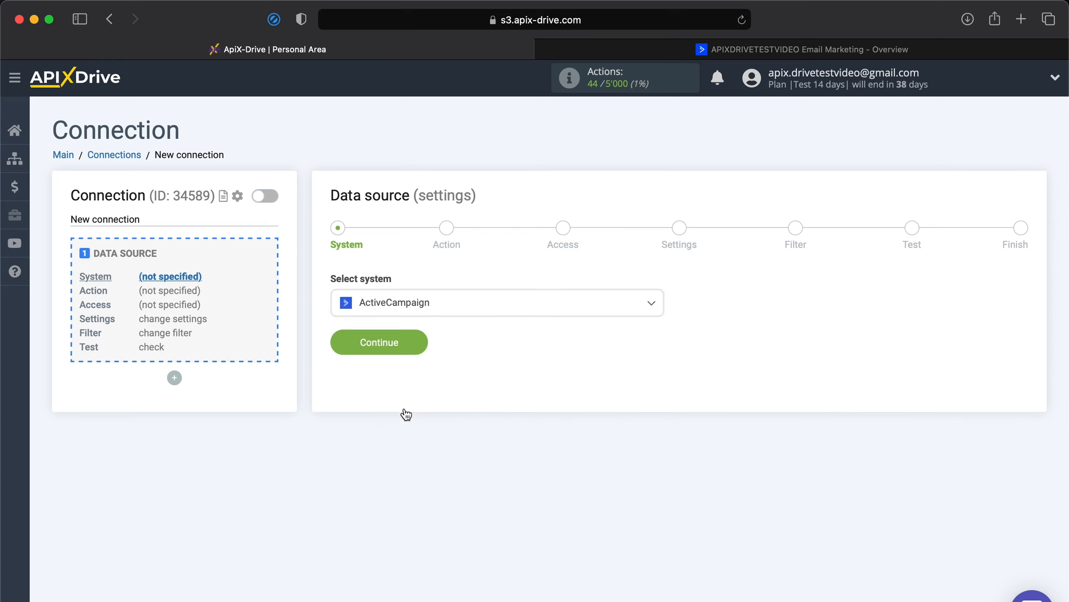
pyautogui.click(365, 343)
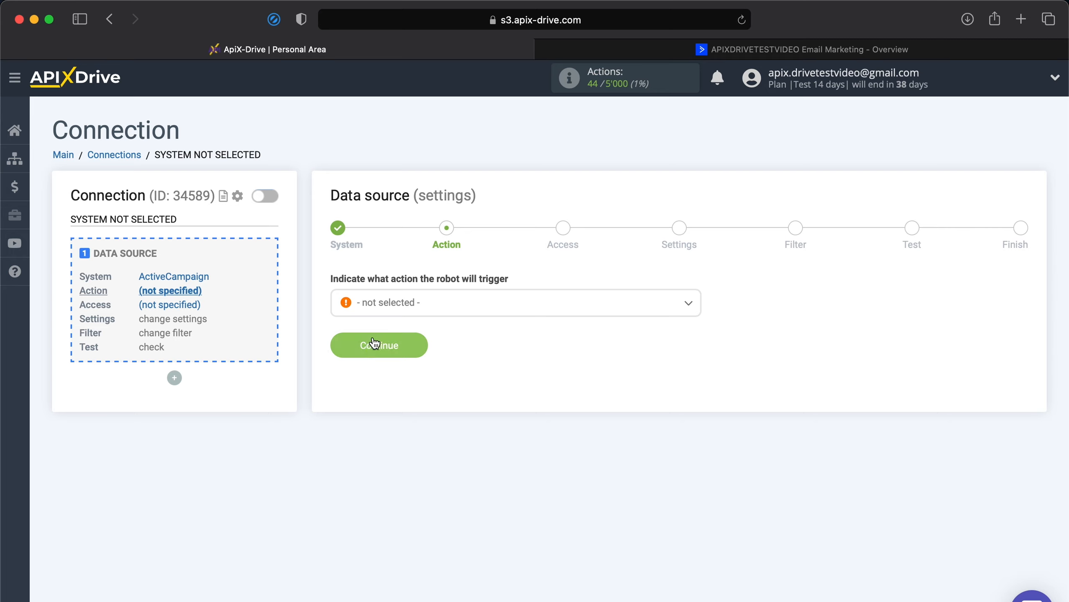
pyautogui.click(385, 312)
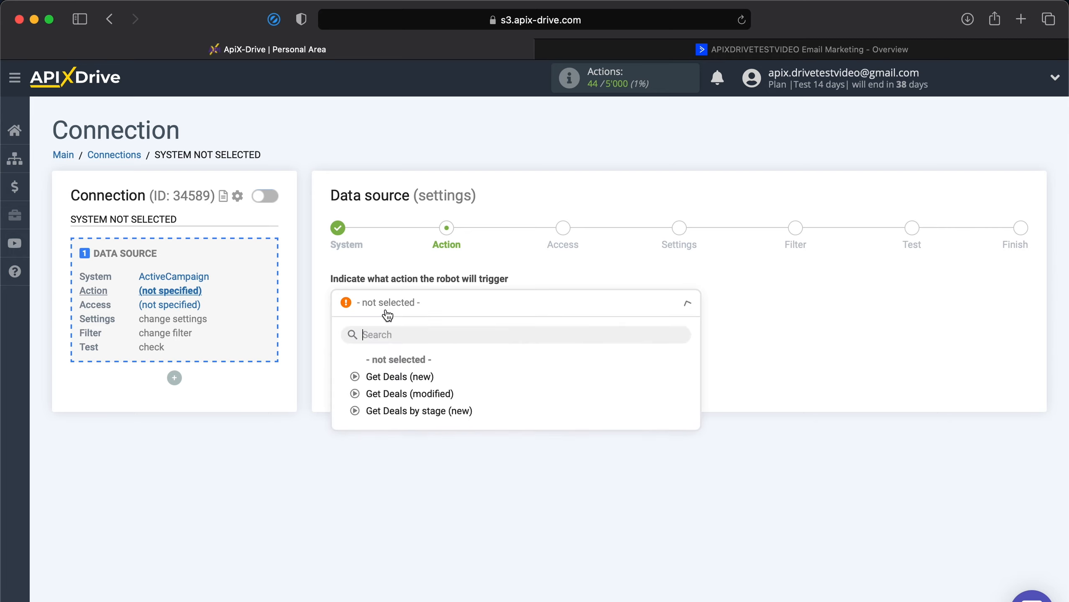
pyautogui.click(382, 377)
pyautogui.click(375, 355)
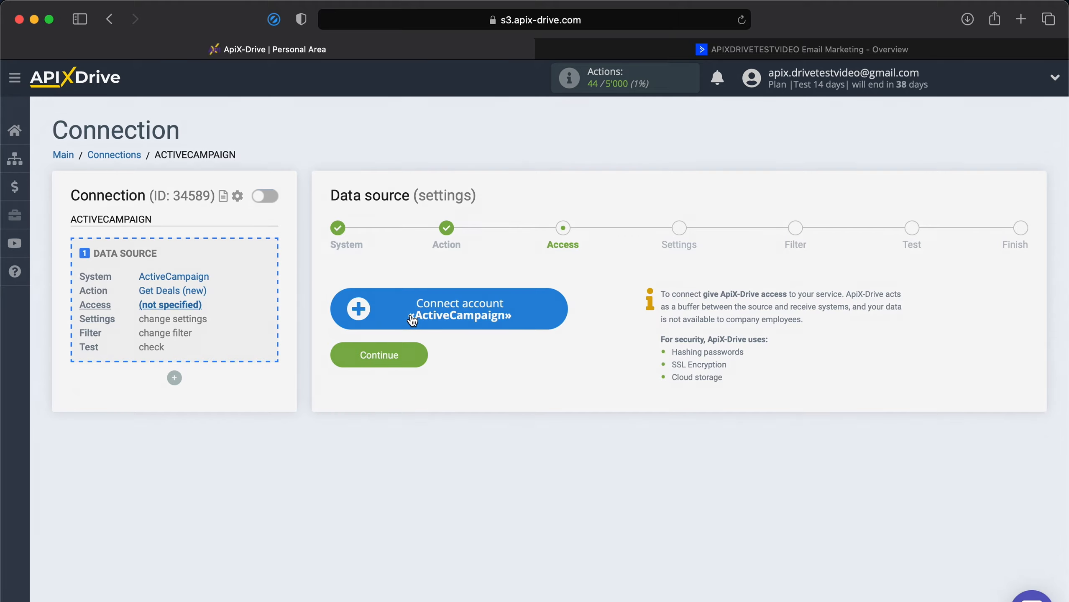
# Bring up the ActiveCampaign account connection form, then switch to the ActiveCampaign dashboard
pyautogui.click(413, 317)
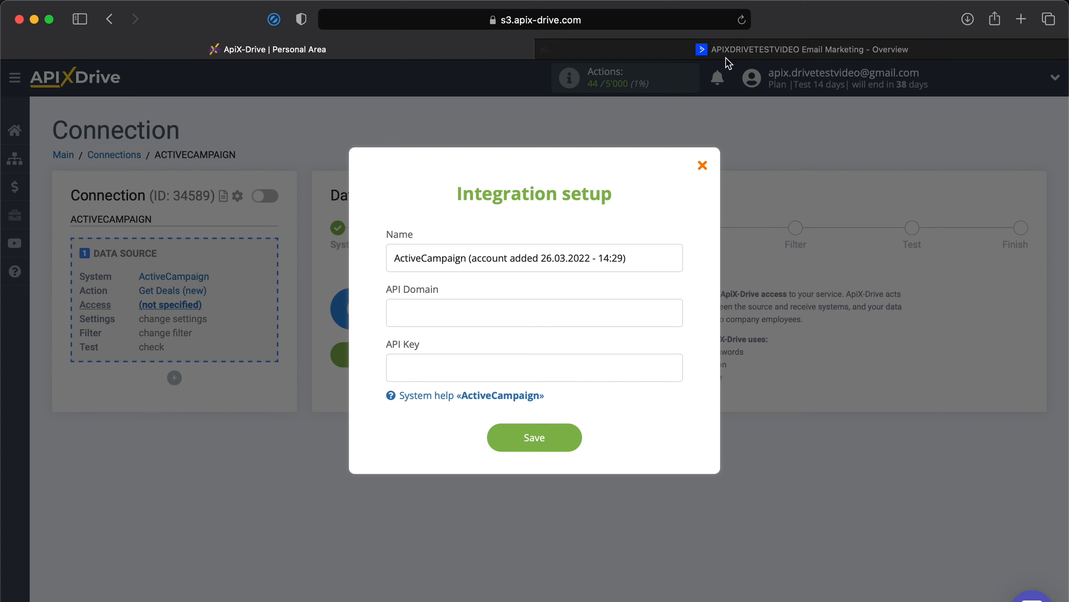
pyautogui.click(744, 49)
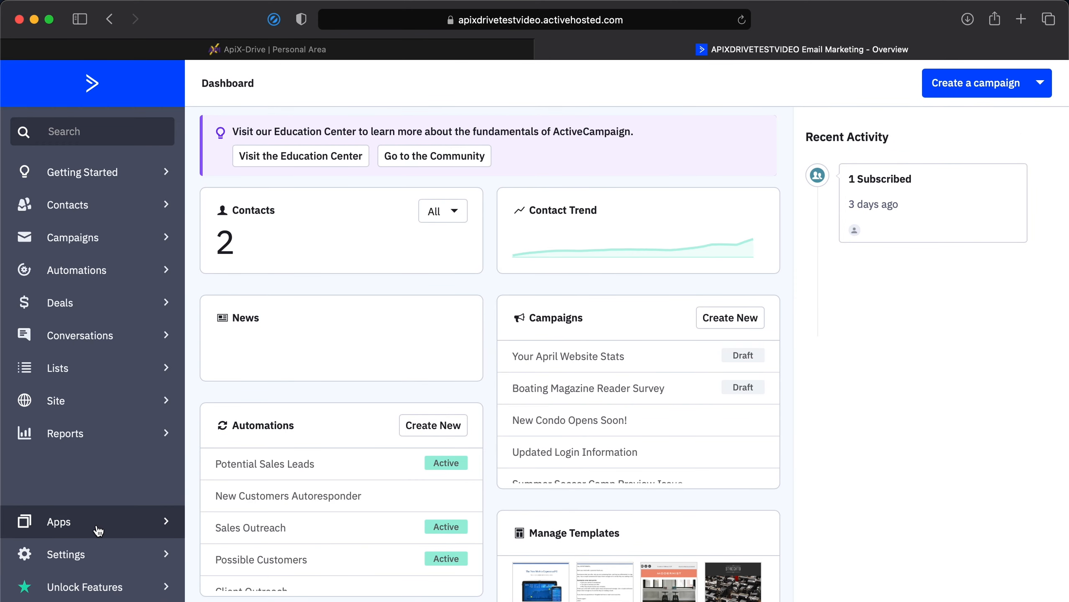
# Copy the API URL from ActiveCampaign's Settings > Developer page
pyautogui.click(82, 556)
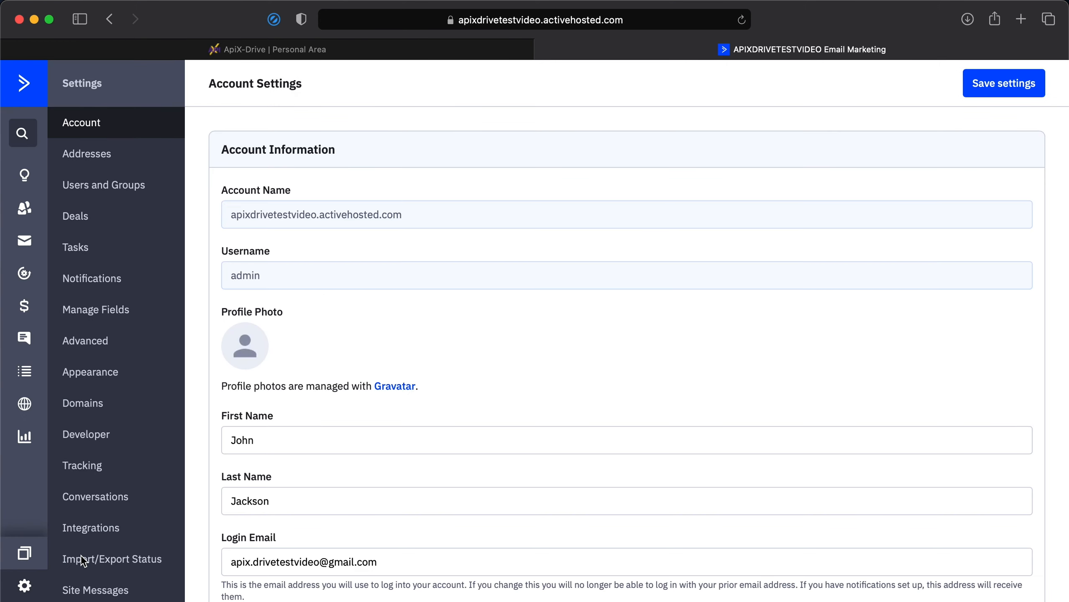
pyautogui.click(123, 439)
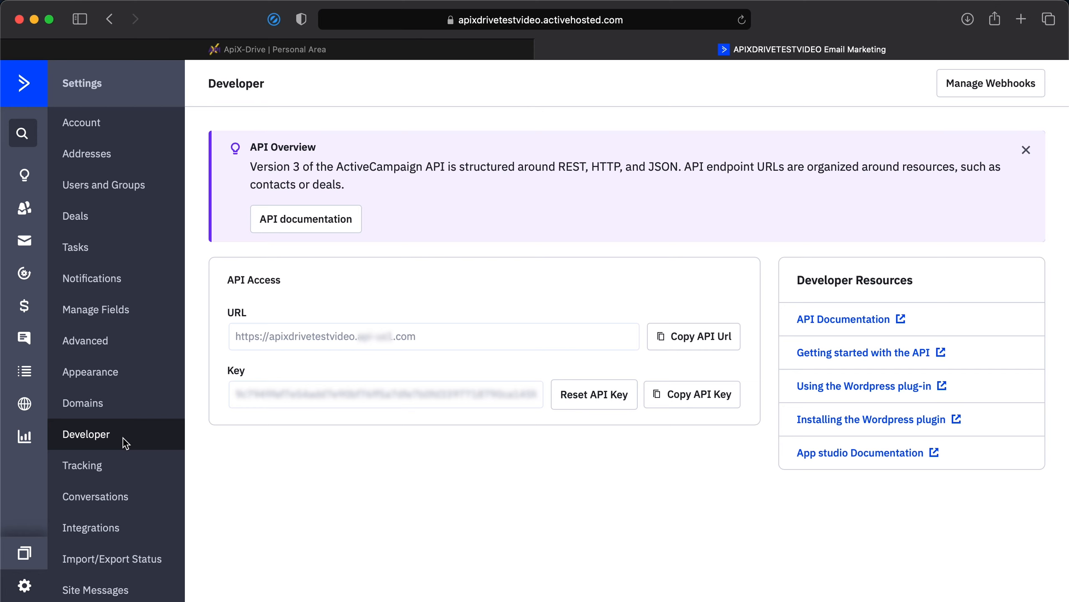
pyautogui.click(657, 337)
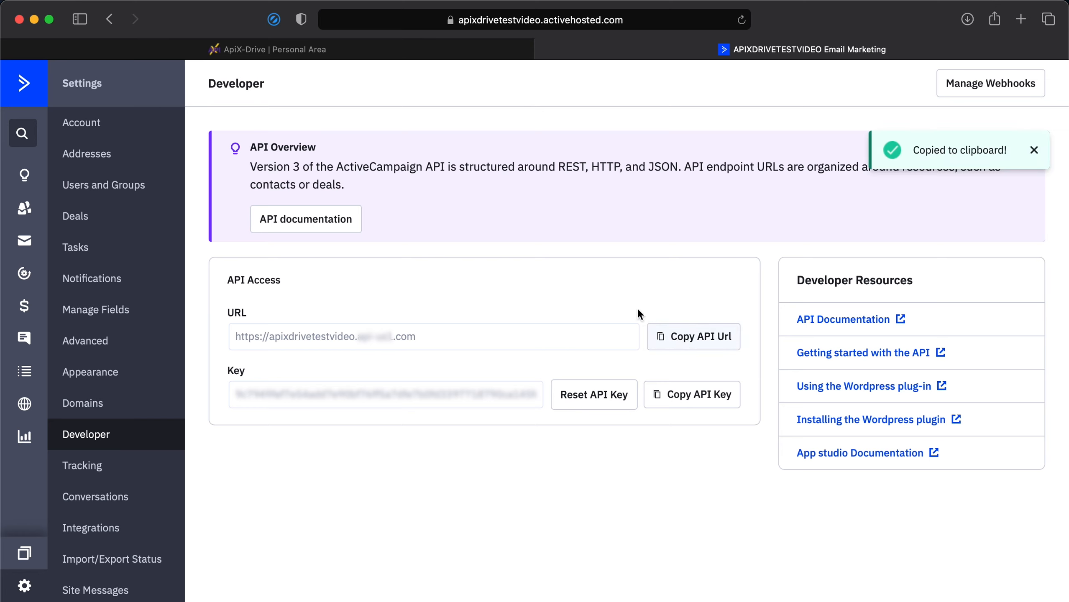
# Paste the copied ActiveCampaign API URL into ApiX-Drive's API Domain field
pyautogui.click(333, 53)
pyautogui.click(520, 315)
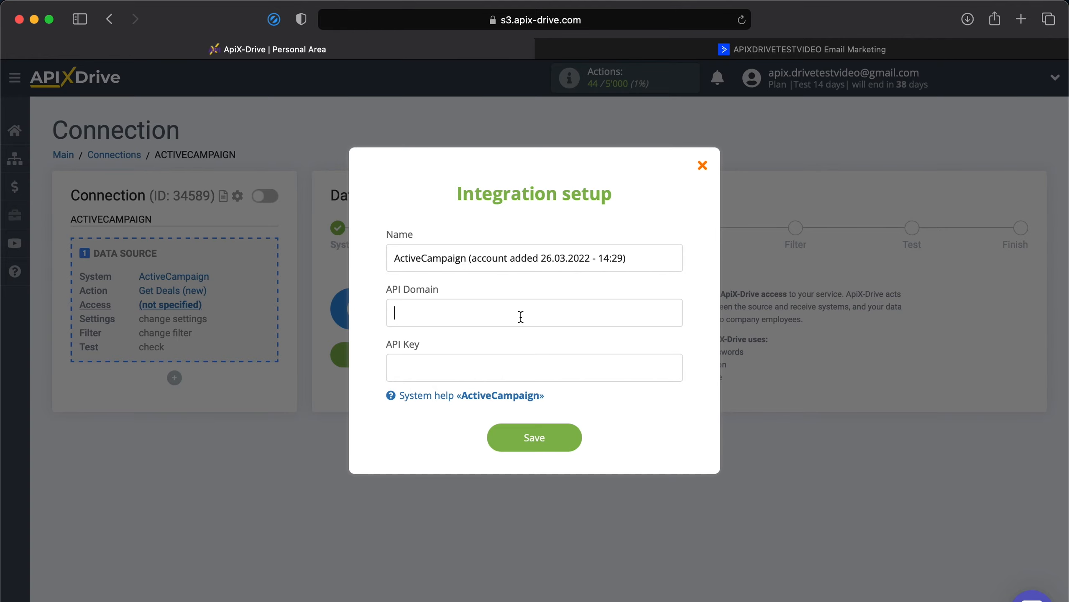
pyautogui.rightClick(521, 314)
pyautogui.click(544, 357)
# Copy the ActiveCampaign API key into the API Key field and save the account
pyautogui.click(788, 50)
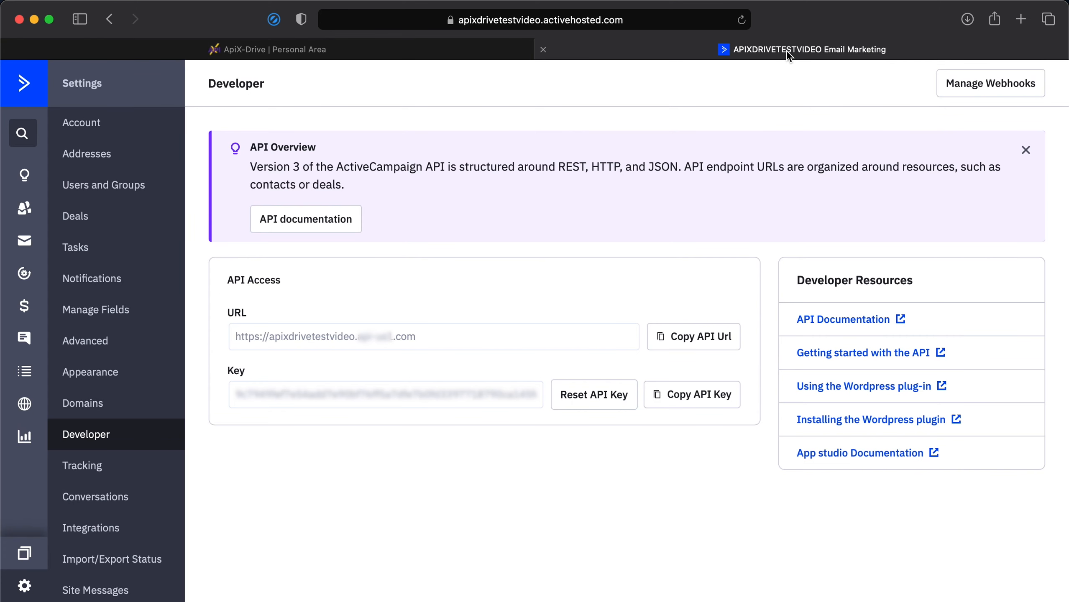
pyautogui.click(655, 396)
pyautogui.click(328, 45)
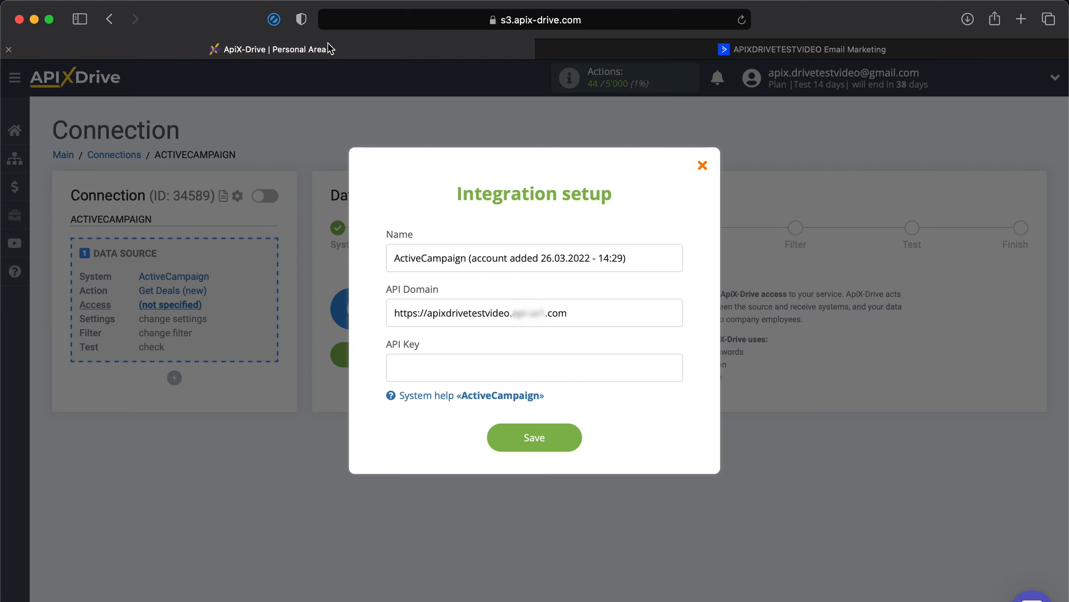
pyautogui.click(495, 367)
pyautogui.rightClick(495, 368)
pyautogui.click(510, 409)
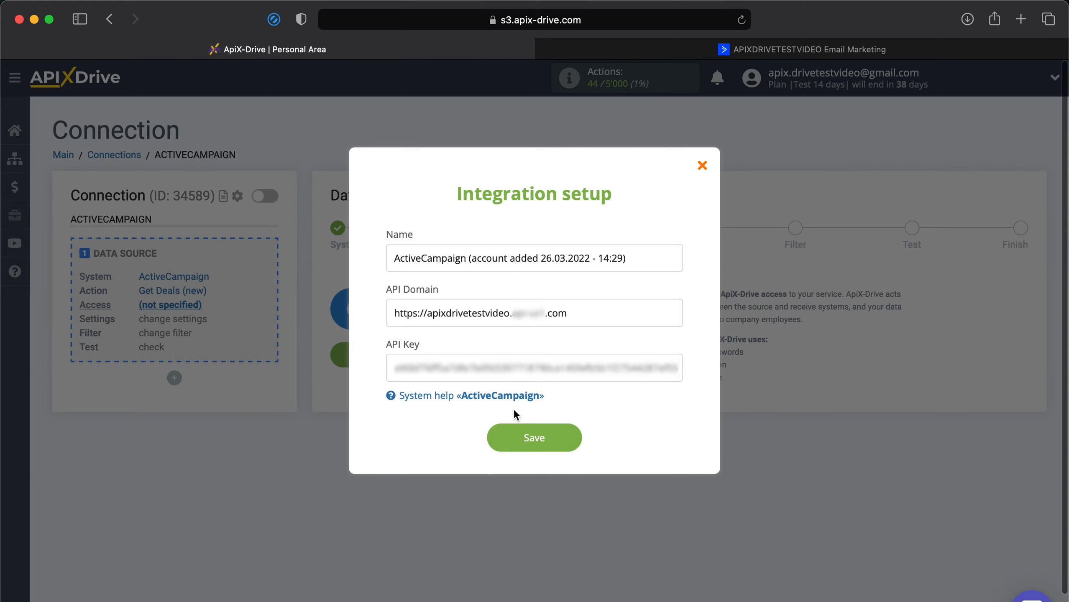
pyautogui.click(532, 439)
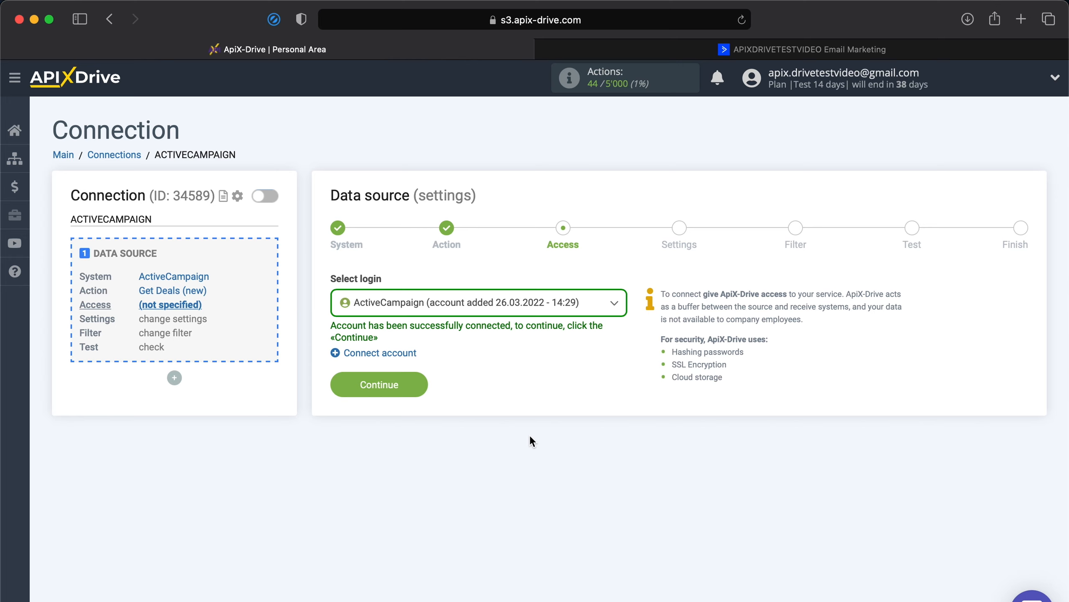
# Select the connected ActiveCampaign login and pass Settings and Filter unchanged to reach Test
pyautogui.click(575, 314)
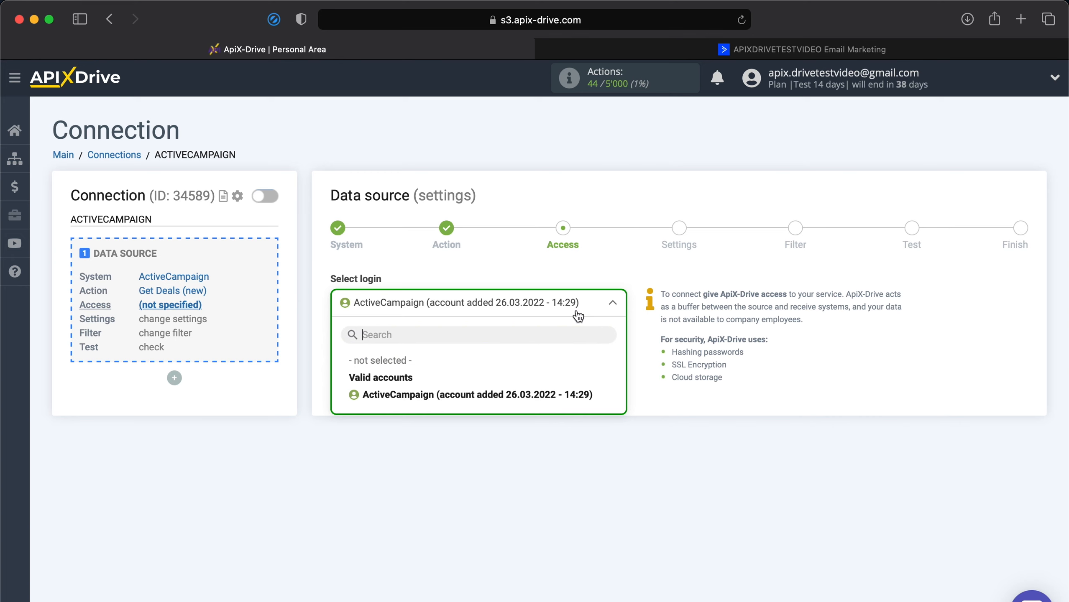
pyautogui.click(534, 395)
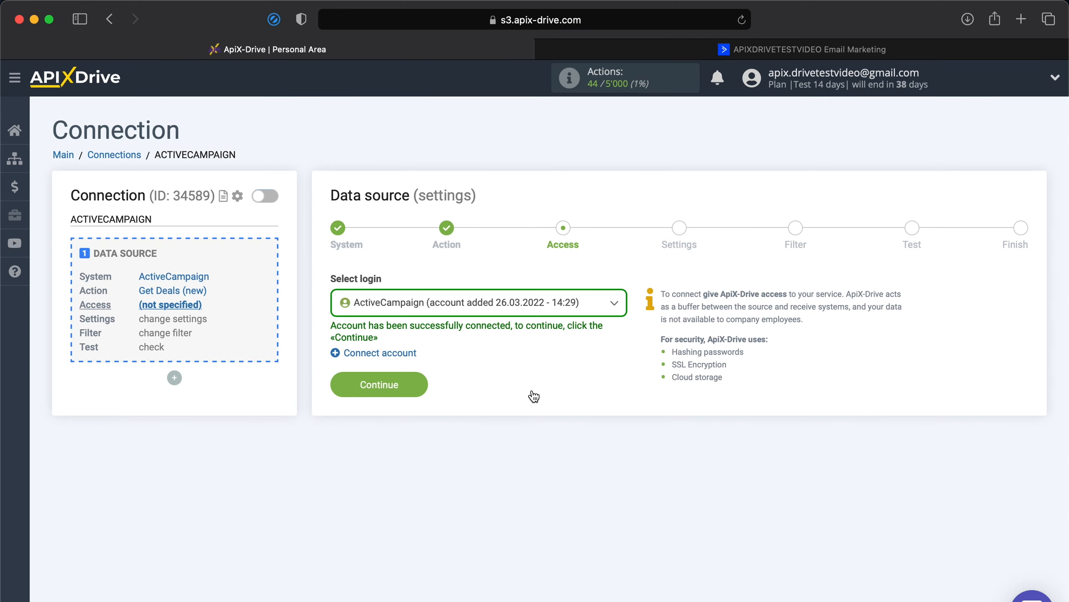
pyautogui.click(376, 385)
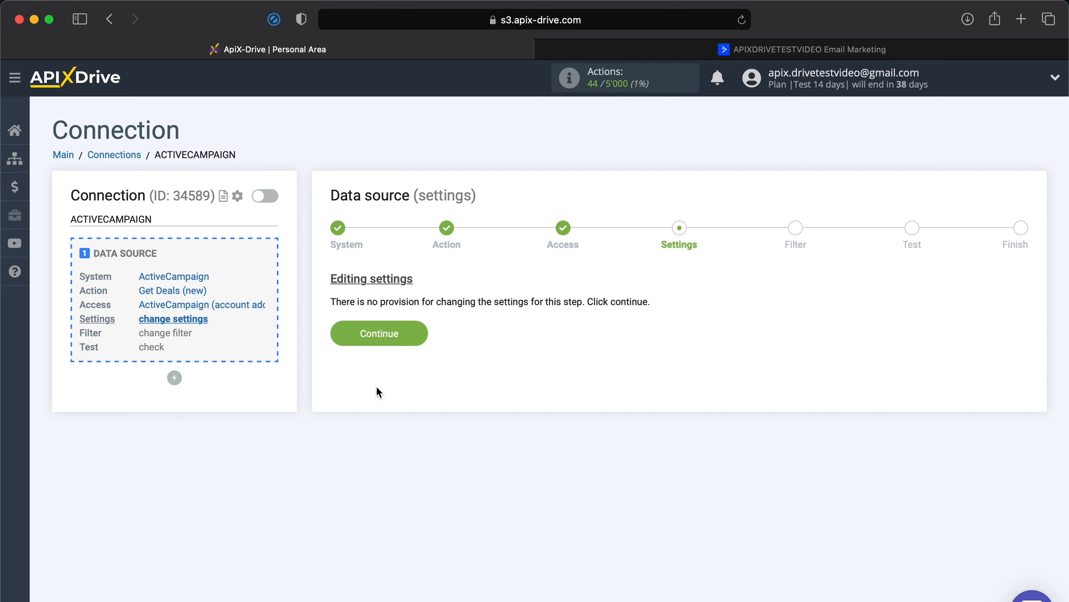
pyautogui.click(404, 338)
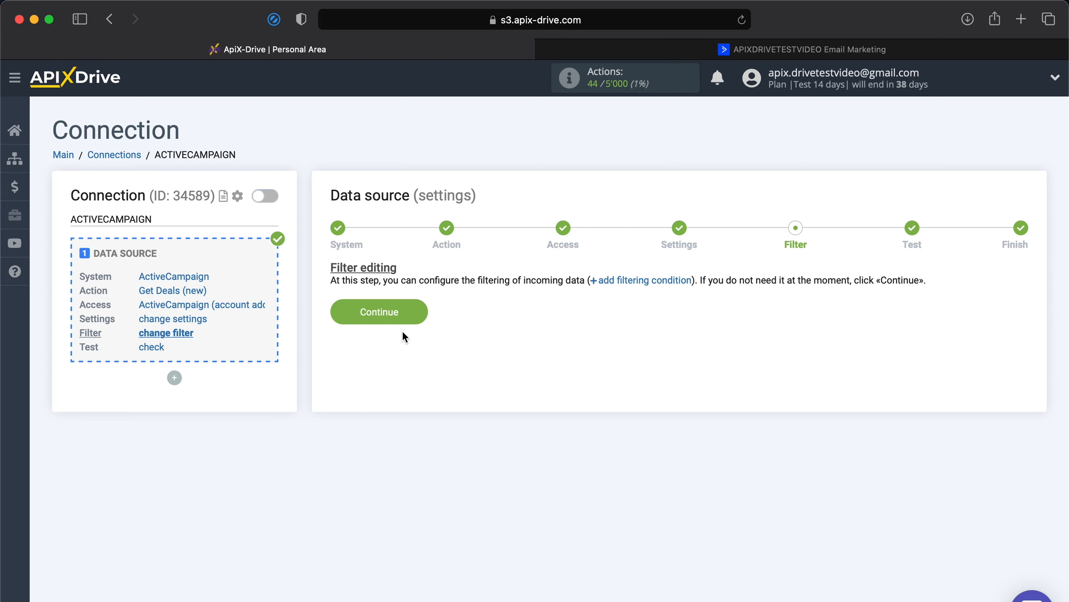
pyautogui.click(394, 317)
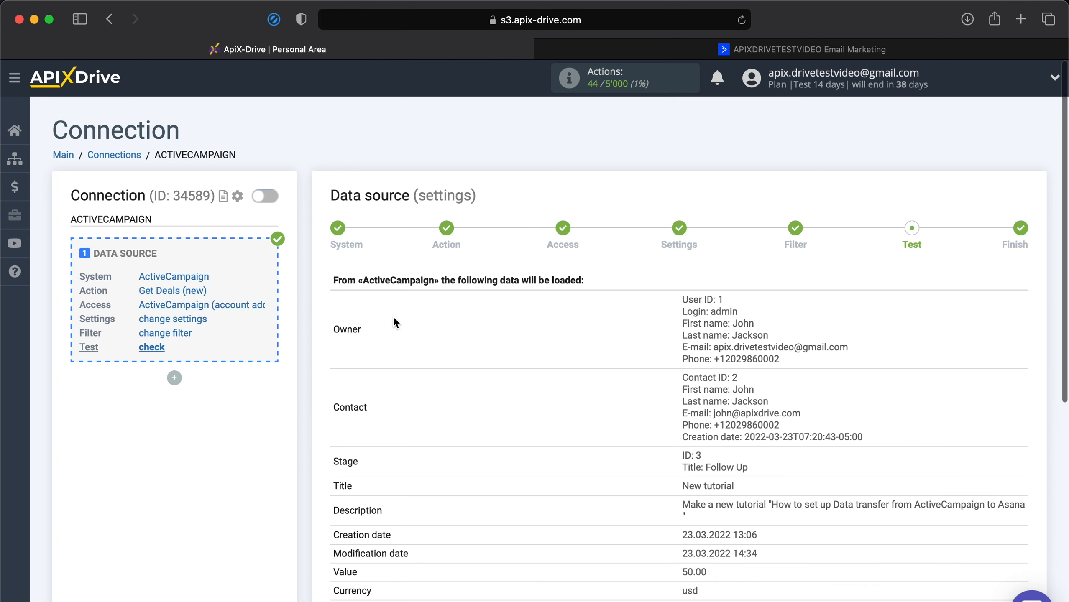
# Look over the sample ActiveCampaign deal data and accept it to complete the source
pyautogui.scroll(-5, 394, 319)
pyautogui.scroll(-1, 395, 321)
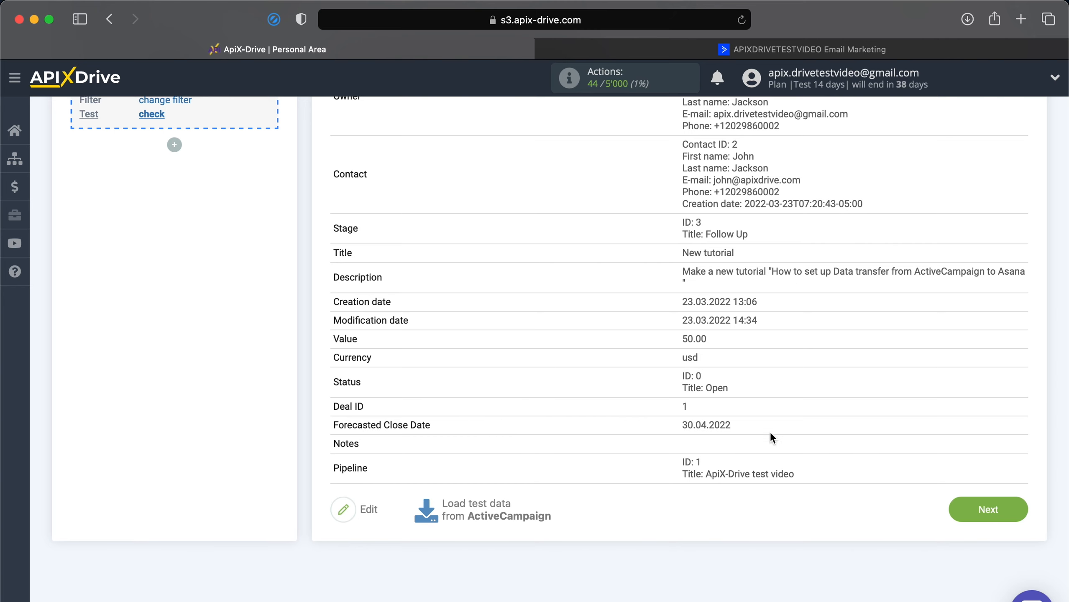
pyautogui.click(991, 508)
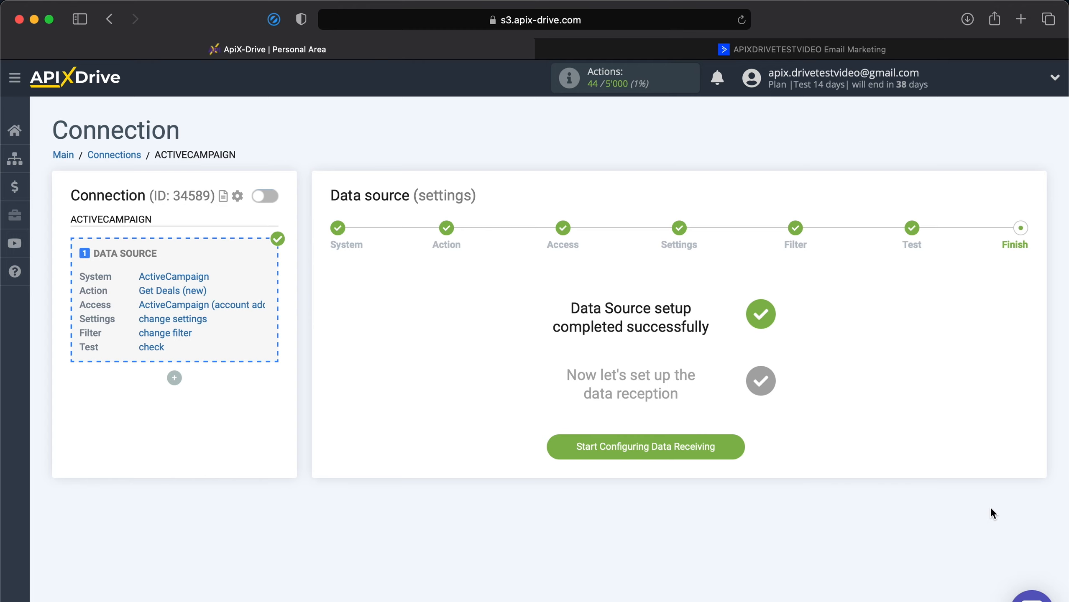
# Choose Trello as the data destination system
pyautogui.click(664, 449)
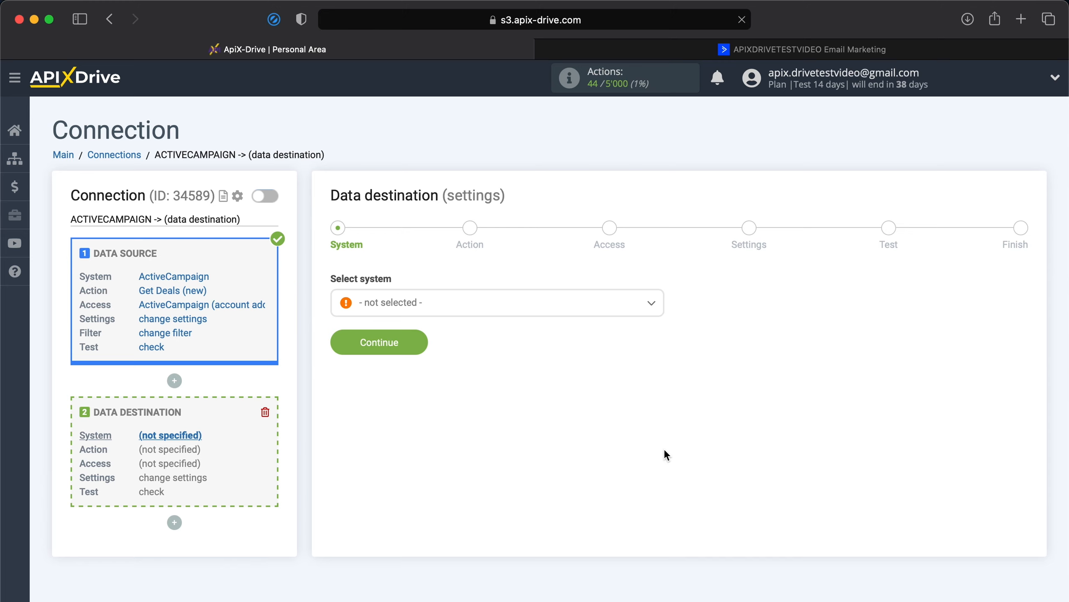
pyautogui.click(519, 304)
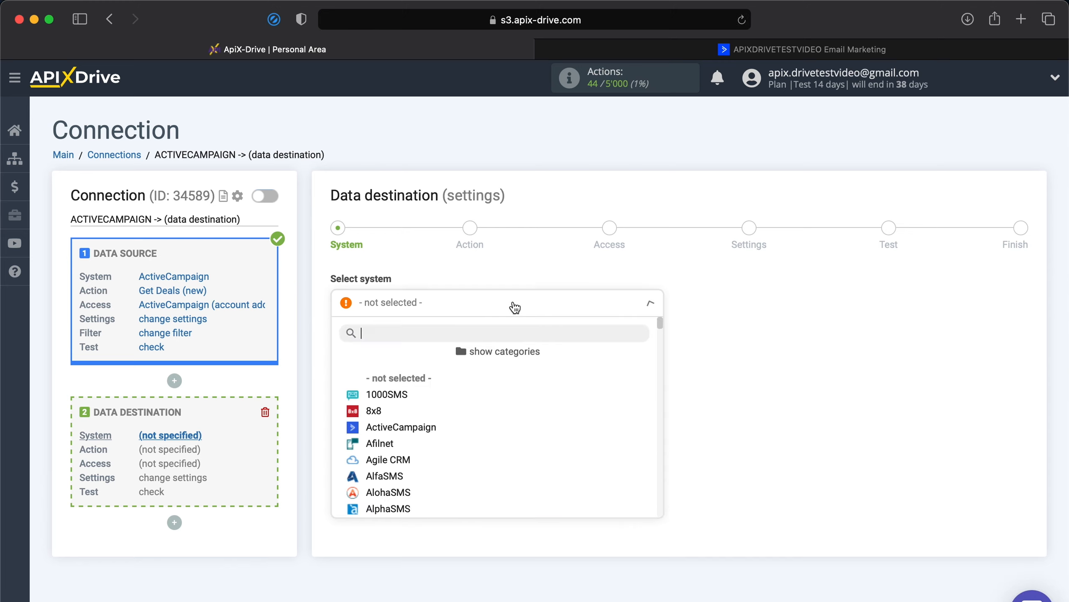
pyautogui.scroll(-10, 481, 424)
pyautogui.scroll(-15, 482, 425)
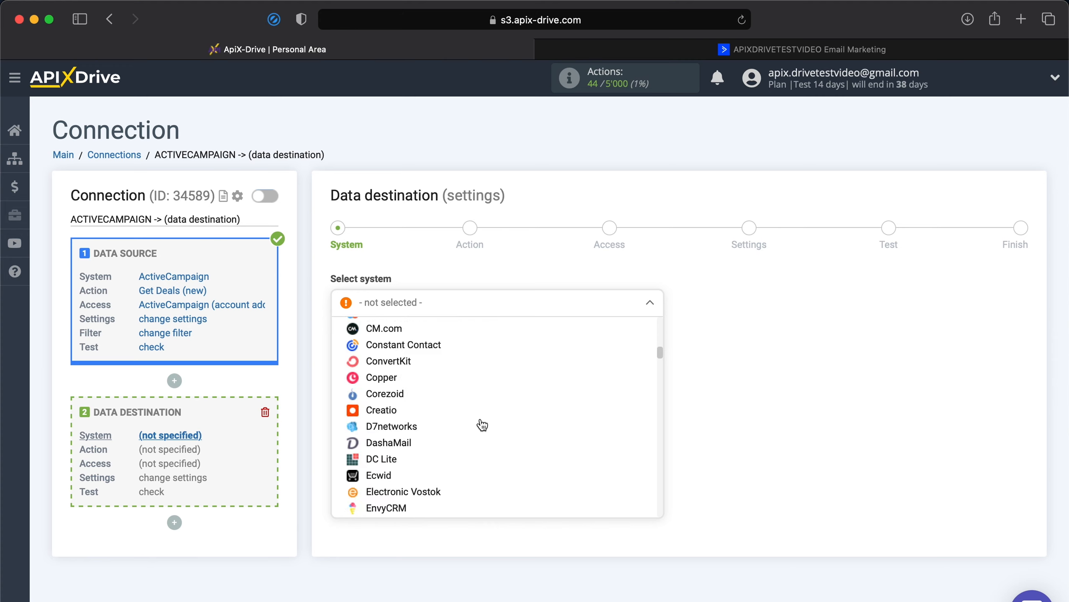
pyautogui.scroll(-15, 482, 425)
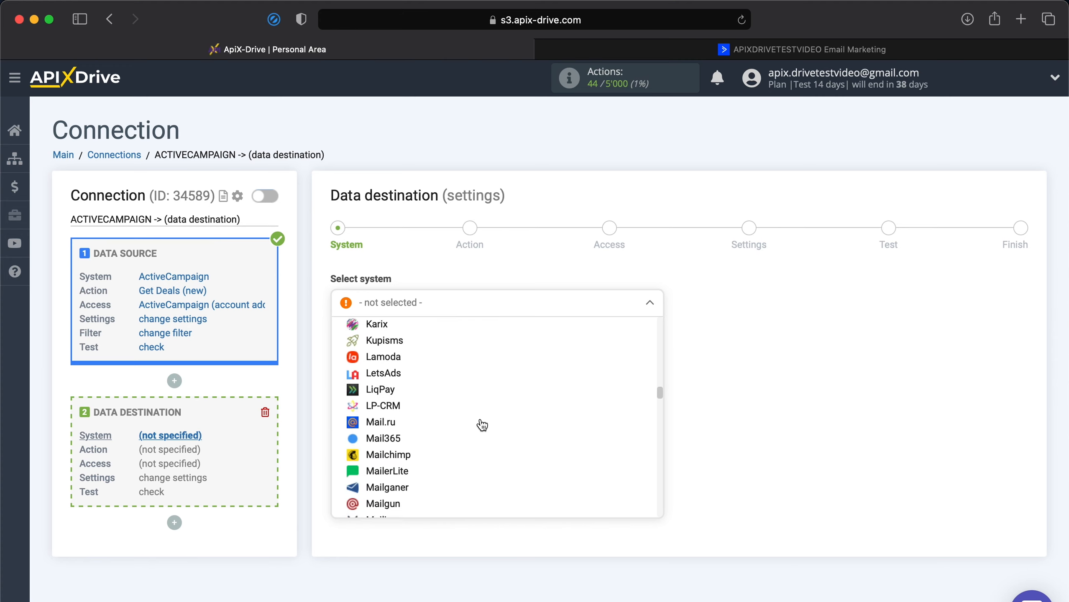
pyautogui.scroll(-15, 482, 425)
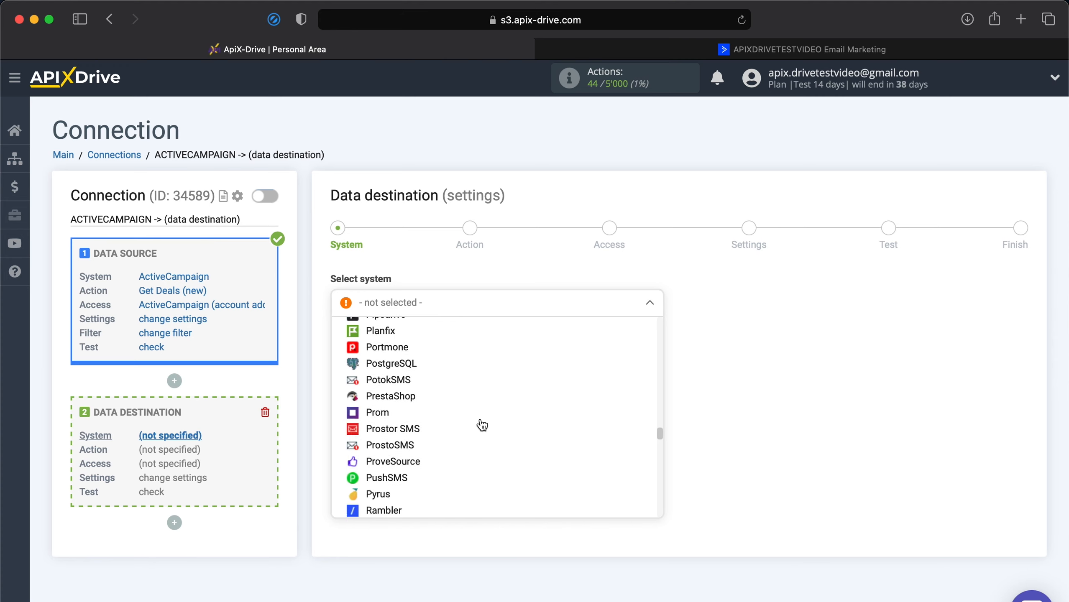
pyautogui.scroll(-10, 482, 425)
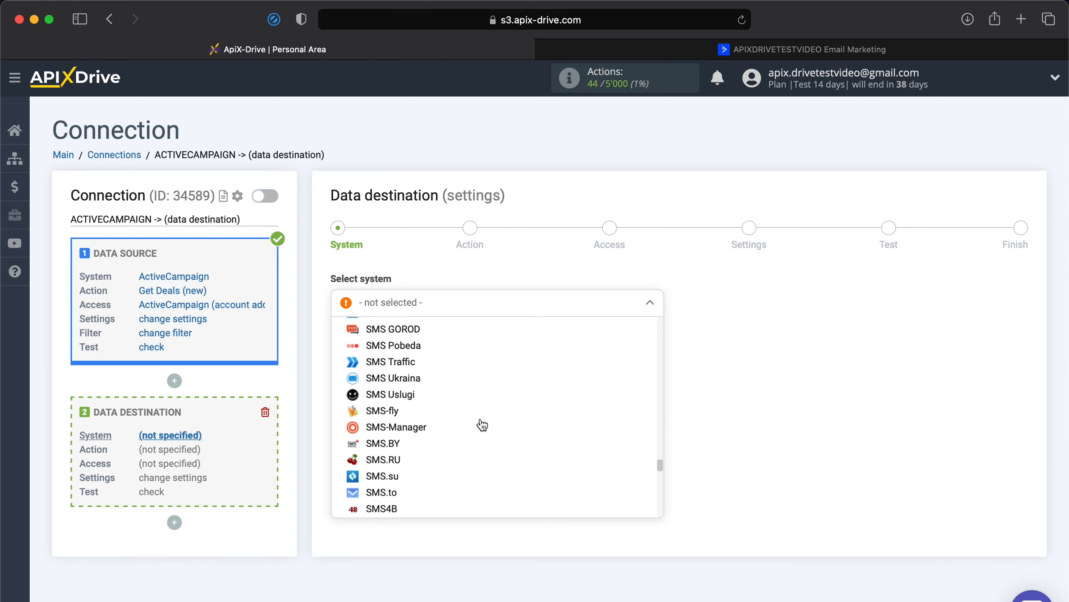
pyautogui.scroll(-3, 482, 425)
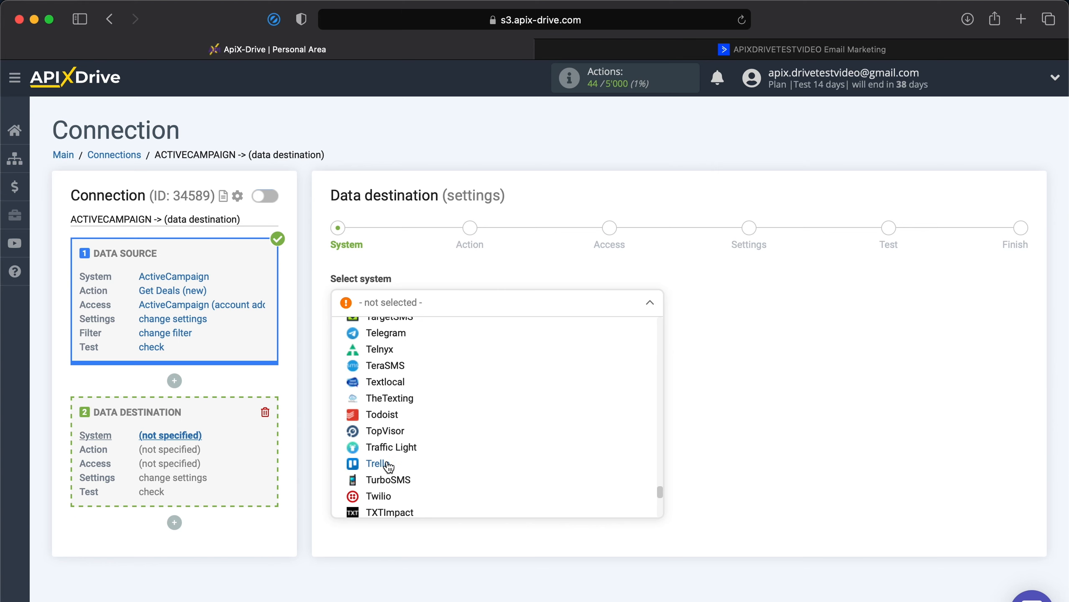
pyautogui.click(388, 466)
pyautogui.click(397, 349)
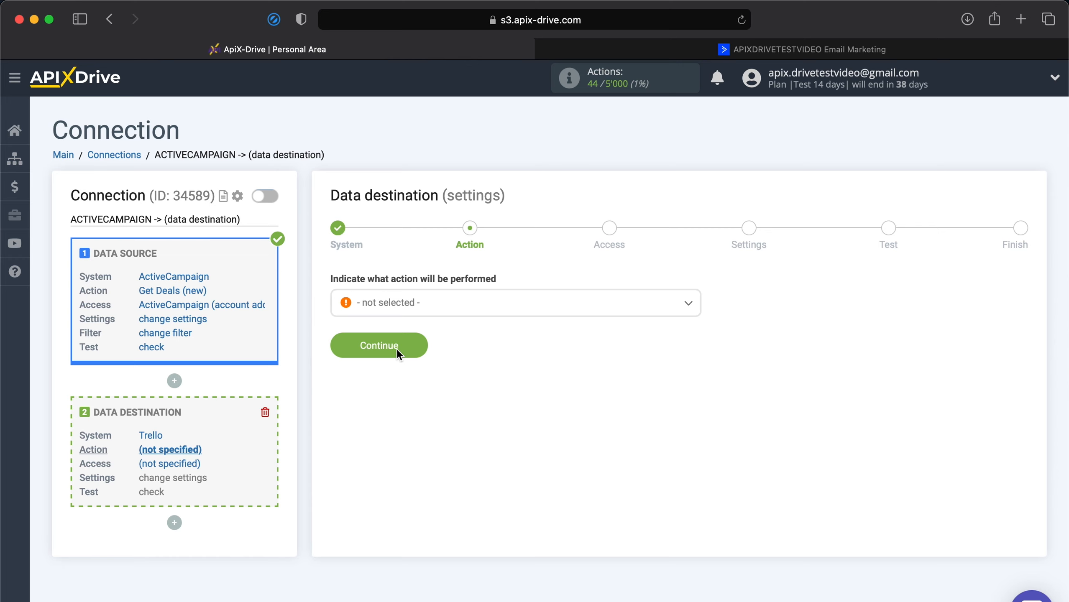
# Set the Trello action to Create Card and continue to account access
pyautogui.click(446, 313)
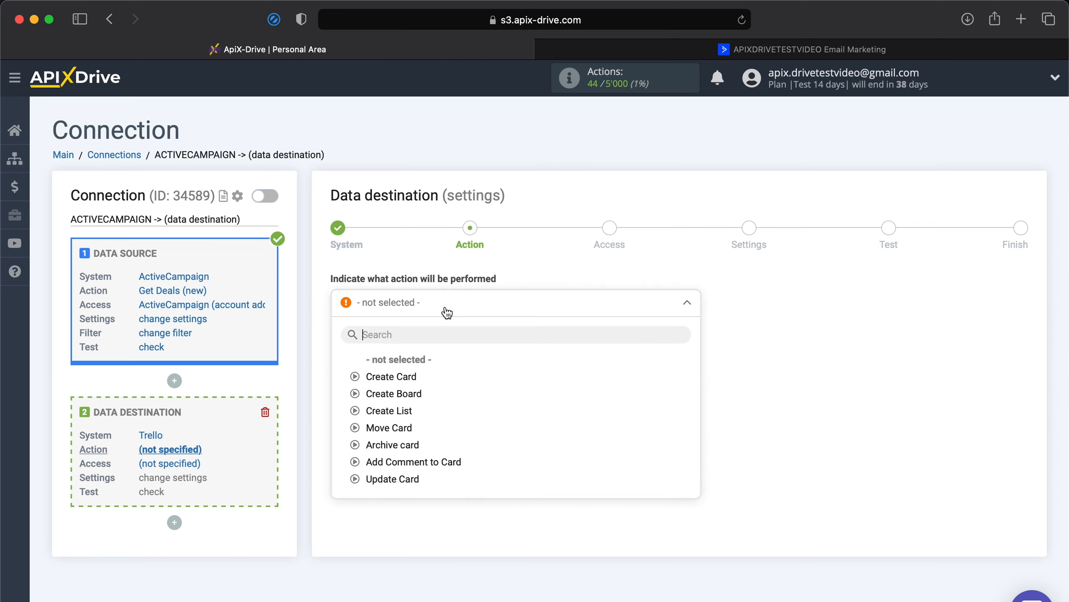
pyautogui.click(384, 378)
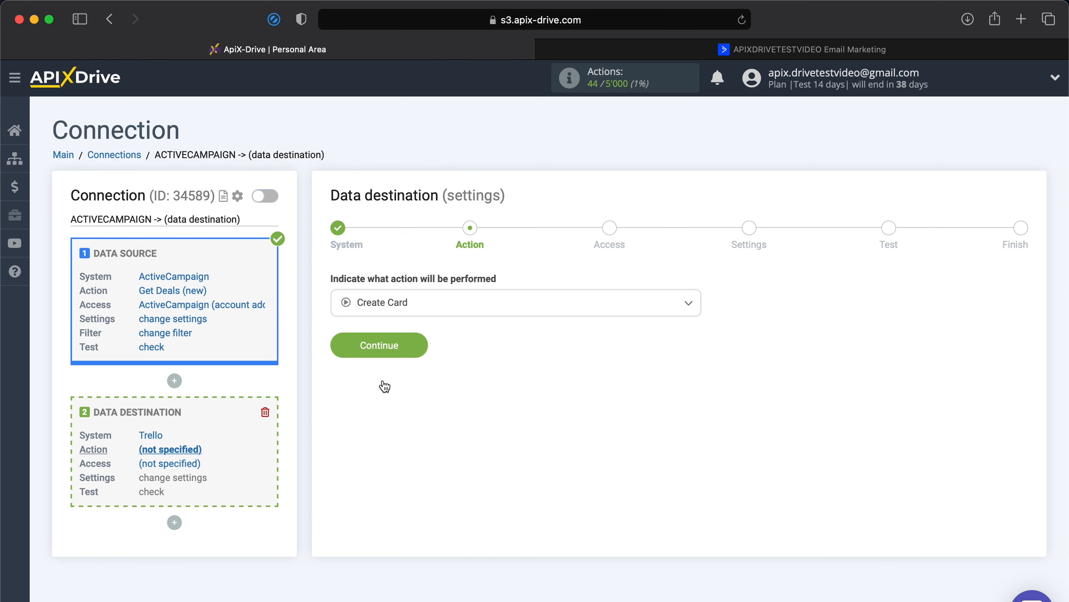
pyautogui.click(396, 345)
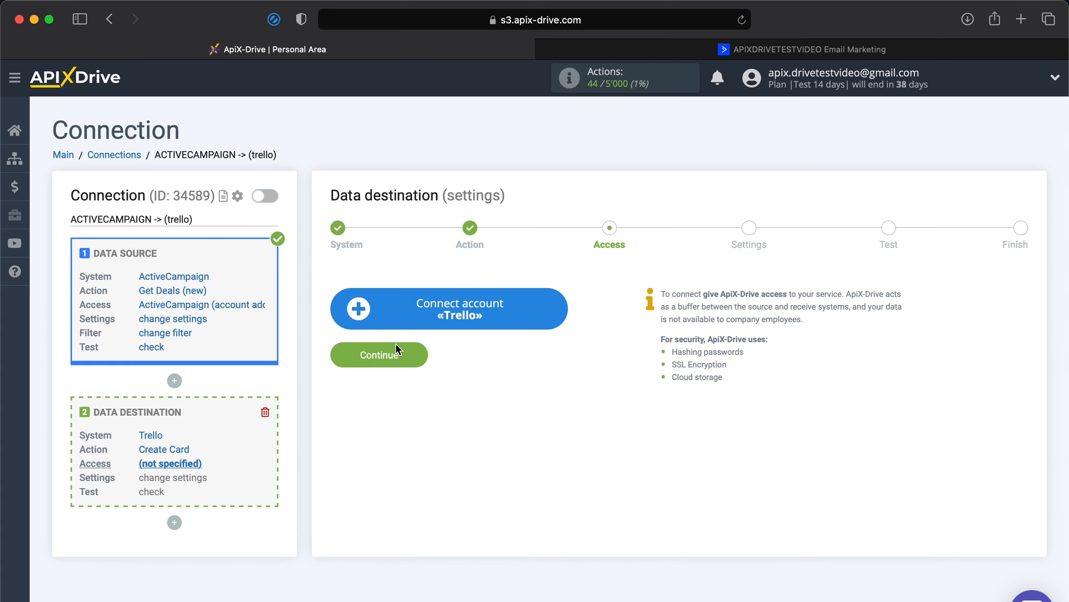
# Sign in to Trello with the test account's email and password
pyautogui.click(441, 320)
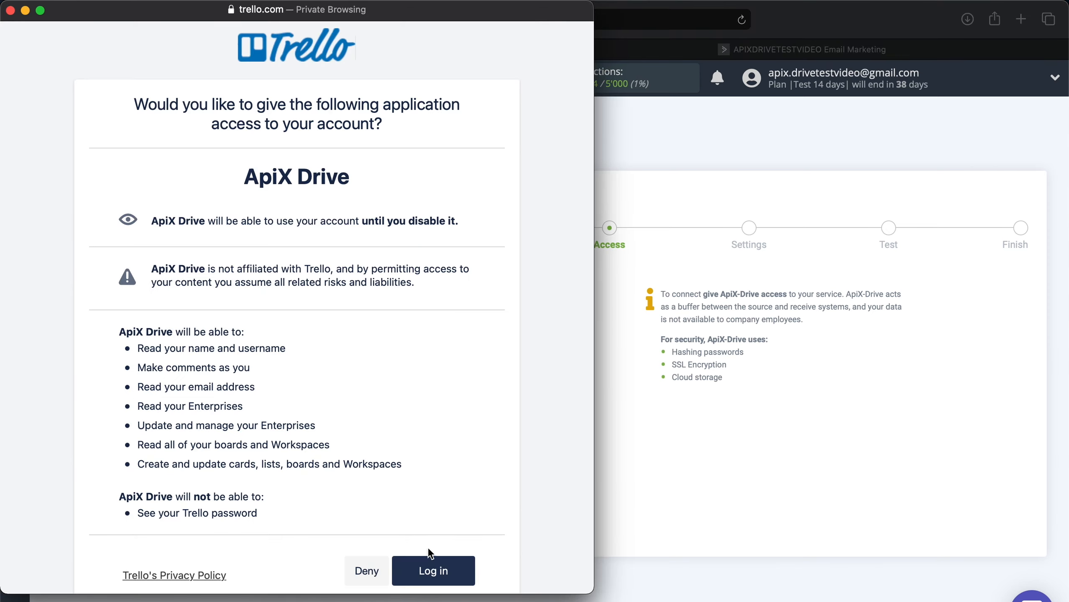
pyautogui.click(430, 564)
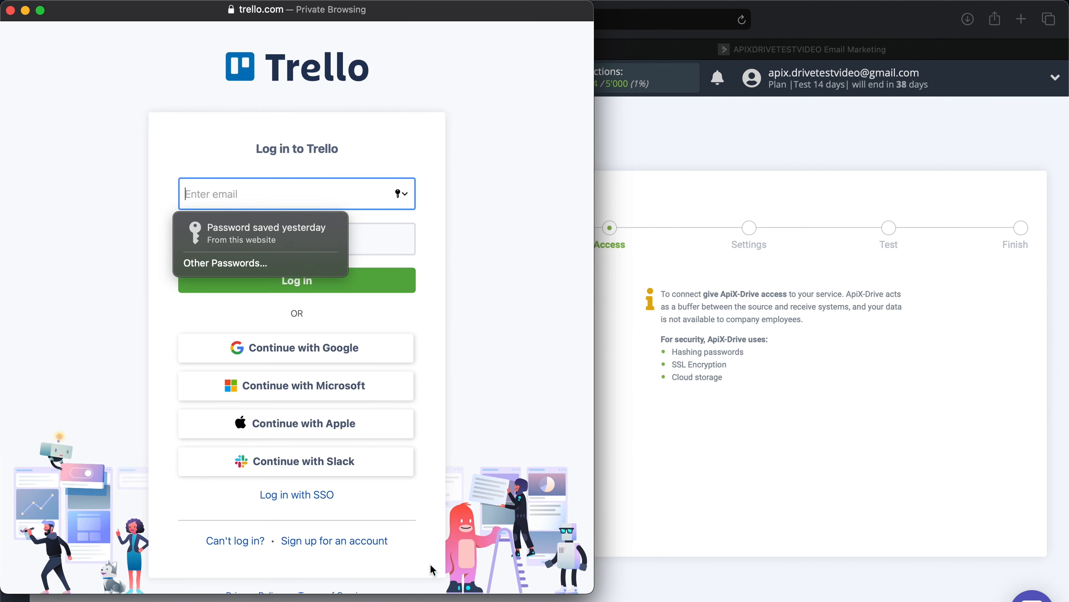
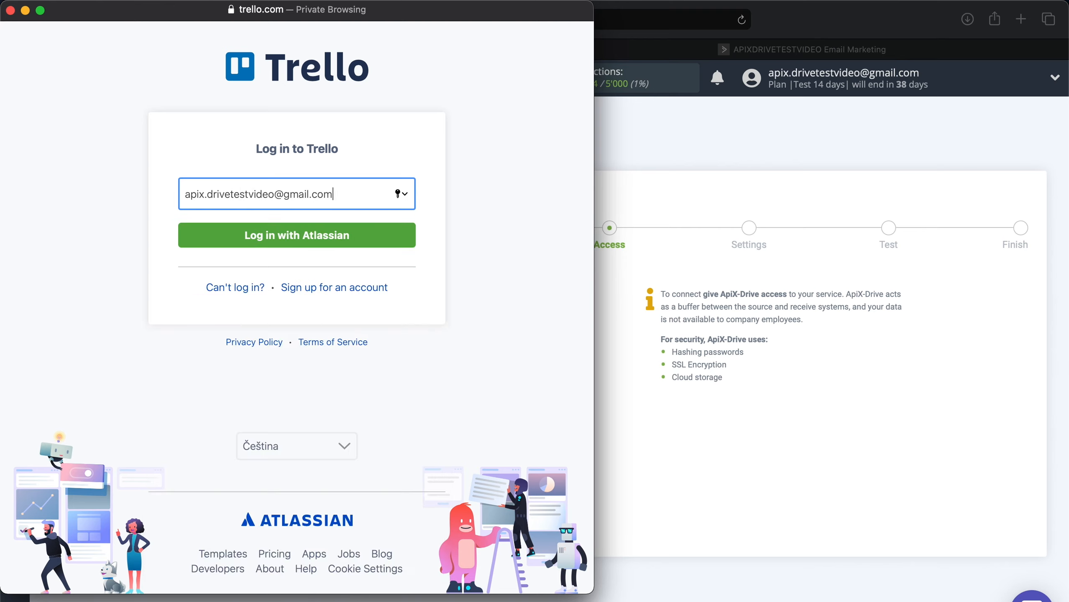
pyautogui.click(235, 233)
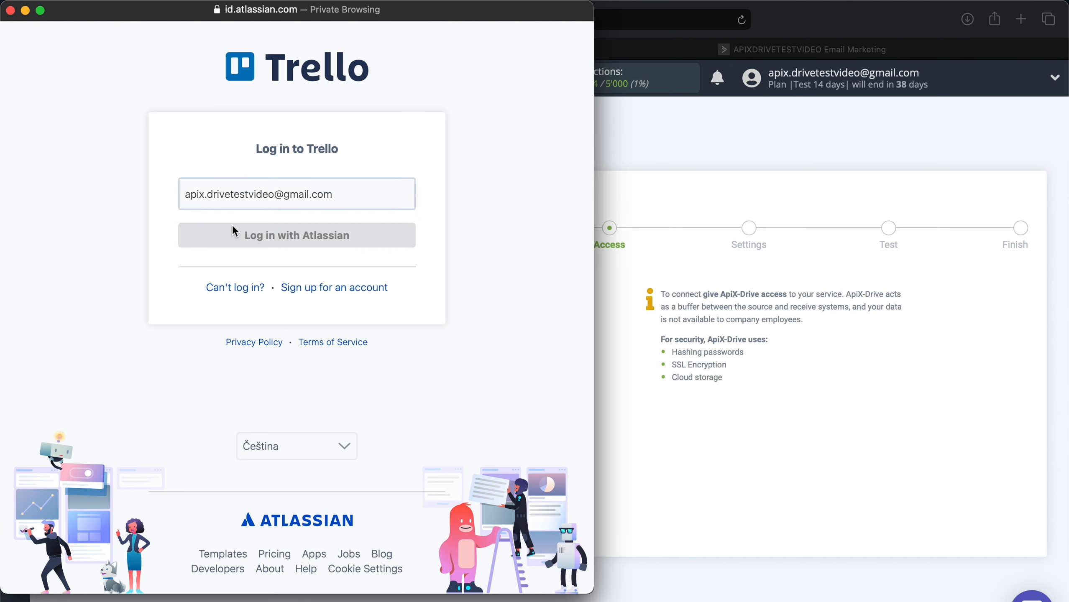
pyautogui.write('•••••••••')
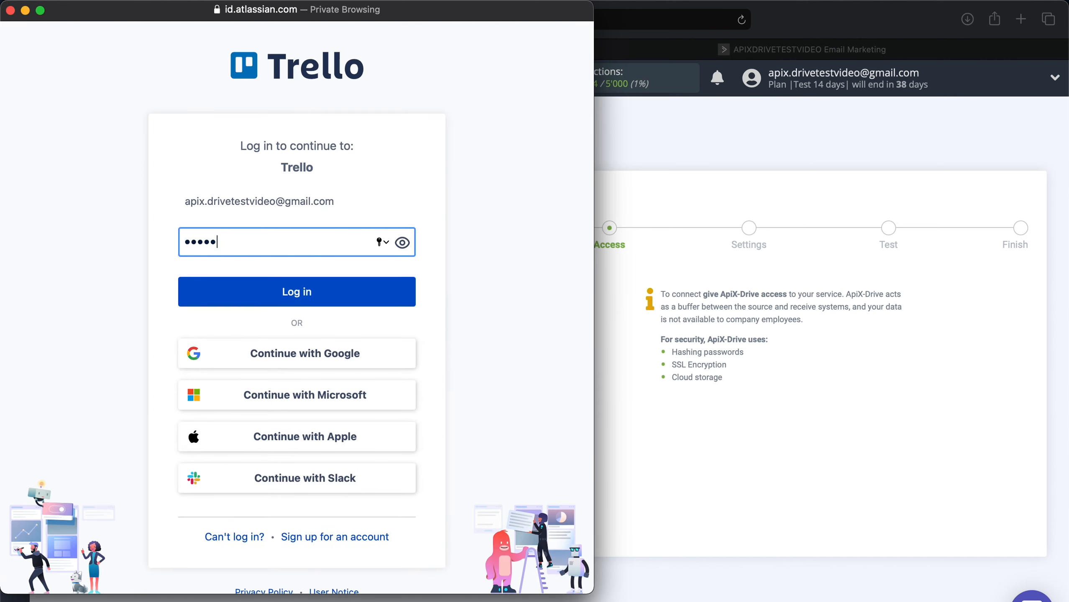
pyautogui.write('•••••••••••••••')
pyautogui.click(247, 292)
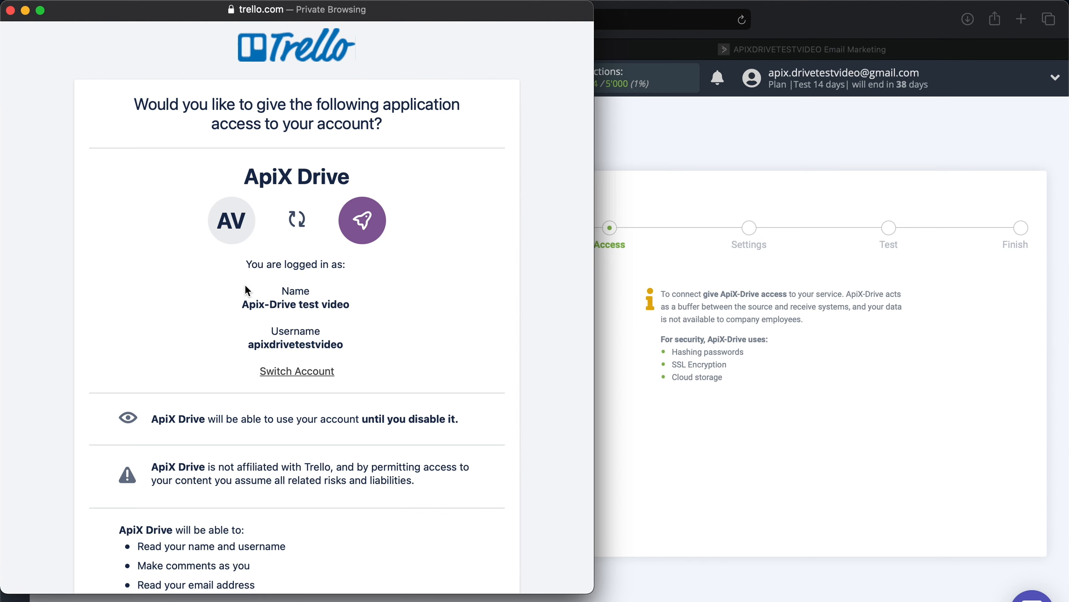
# Allow ApiX Drive access to the Trello account's boards and workspaces
pyautogui.scroll(-5, 247, 288)
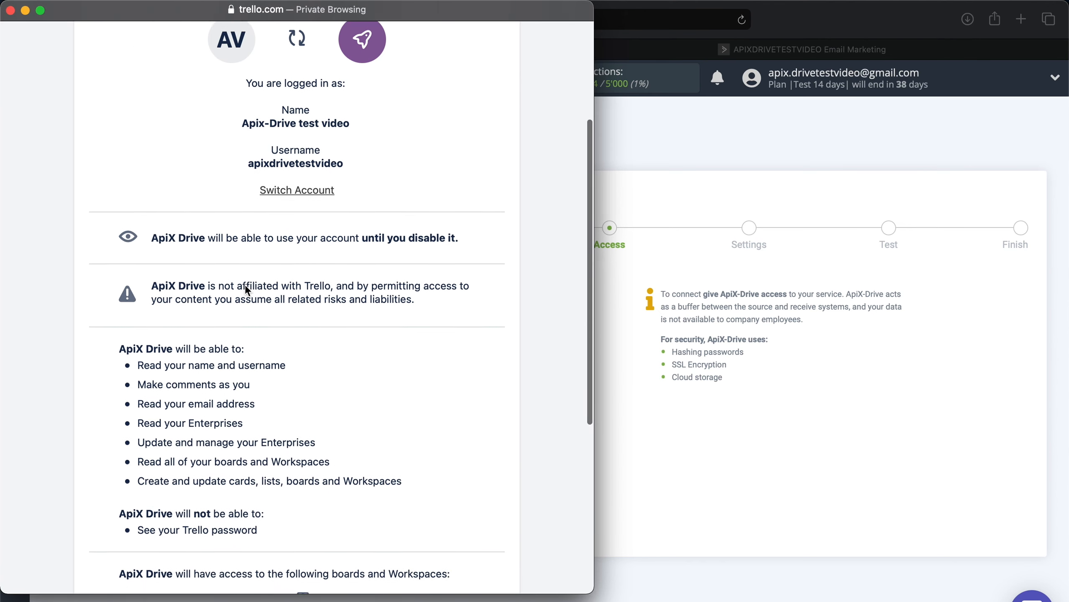
pyautogui.scroll(-5, 247, 290)
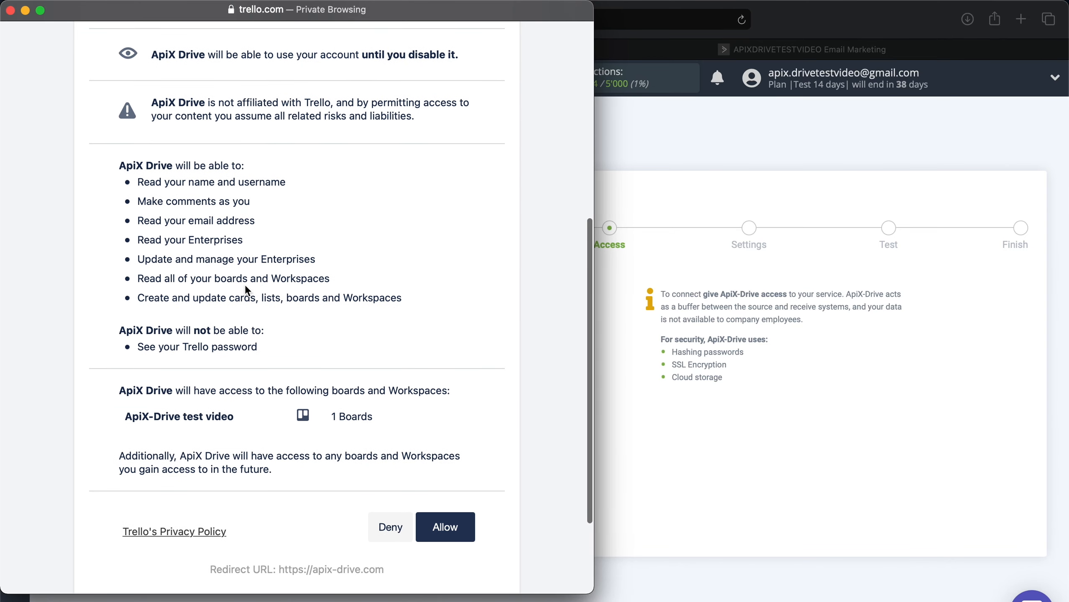
pyautogui.click(448, 529)
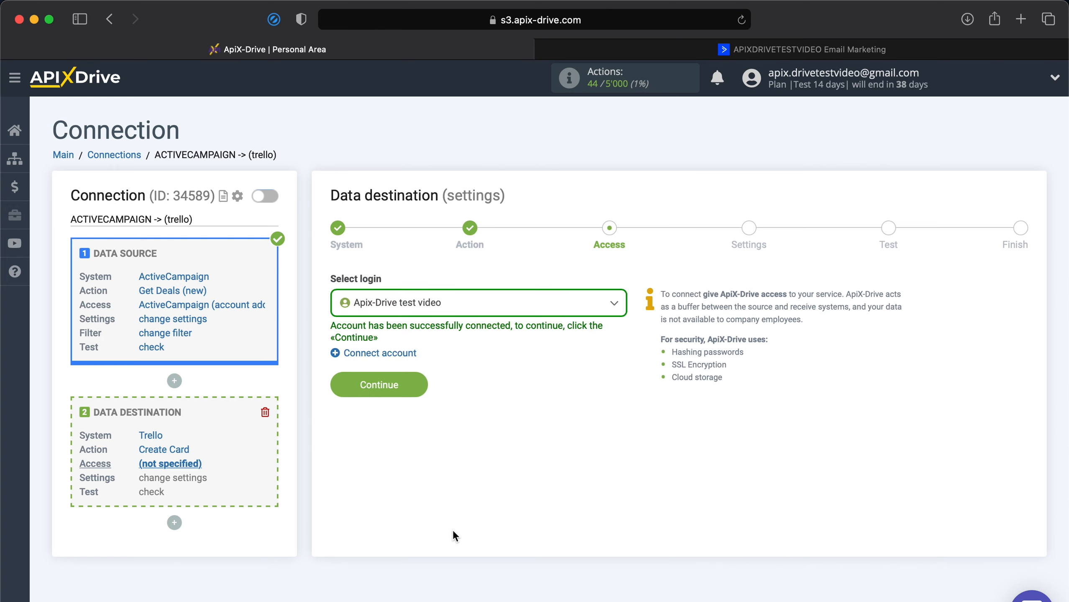
# Select the newly connected Trello account as the destination login
pyautogui.click(471, 316)
pyautogui.click(458, 397)
pyautogui.click(393, 390)
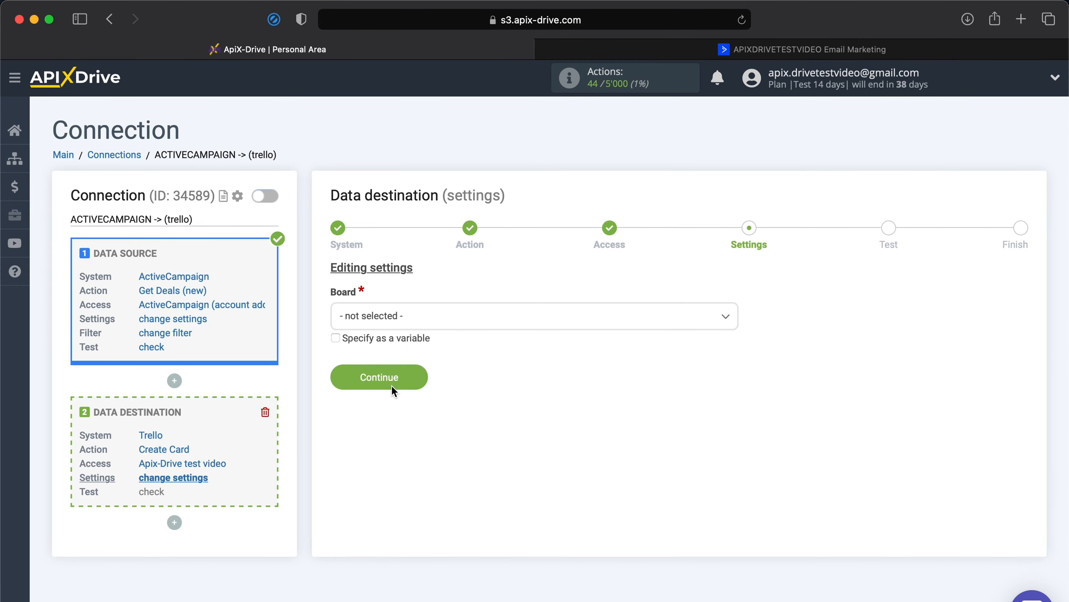
# Target the ApiX-Drive video board and its New deals from ActiveCampaign list
pyautogui.click(426, 329)
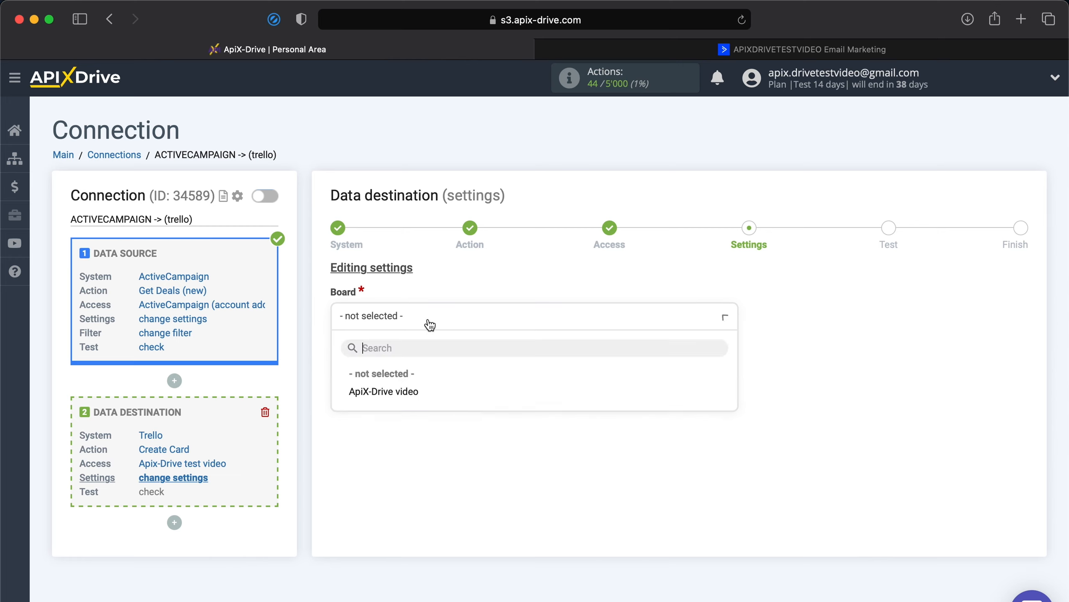
pyautogui.click(404, 394)
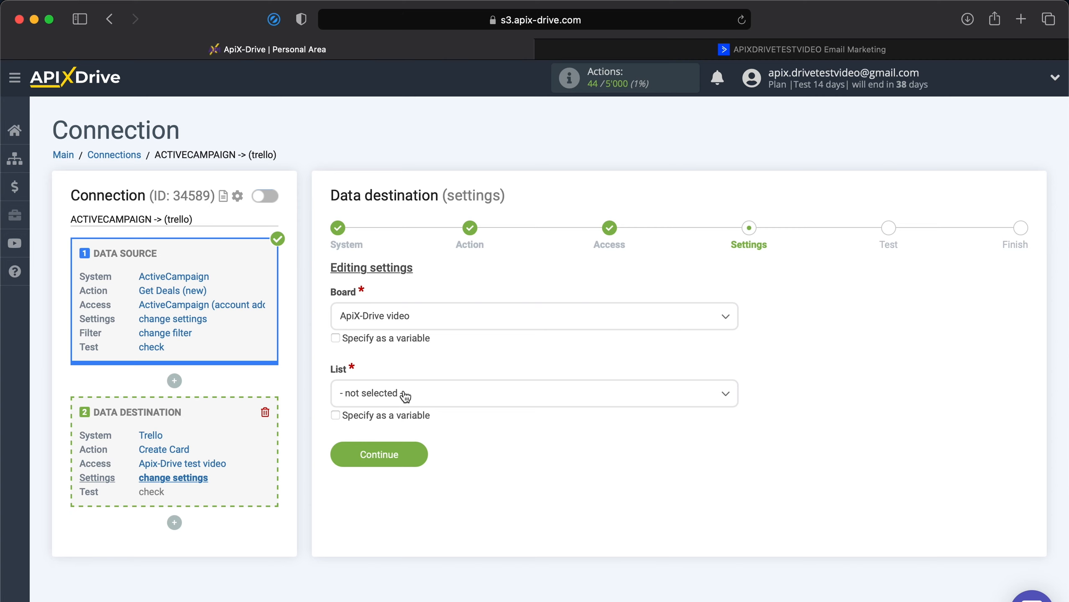
pyautogui.click(405, 397)
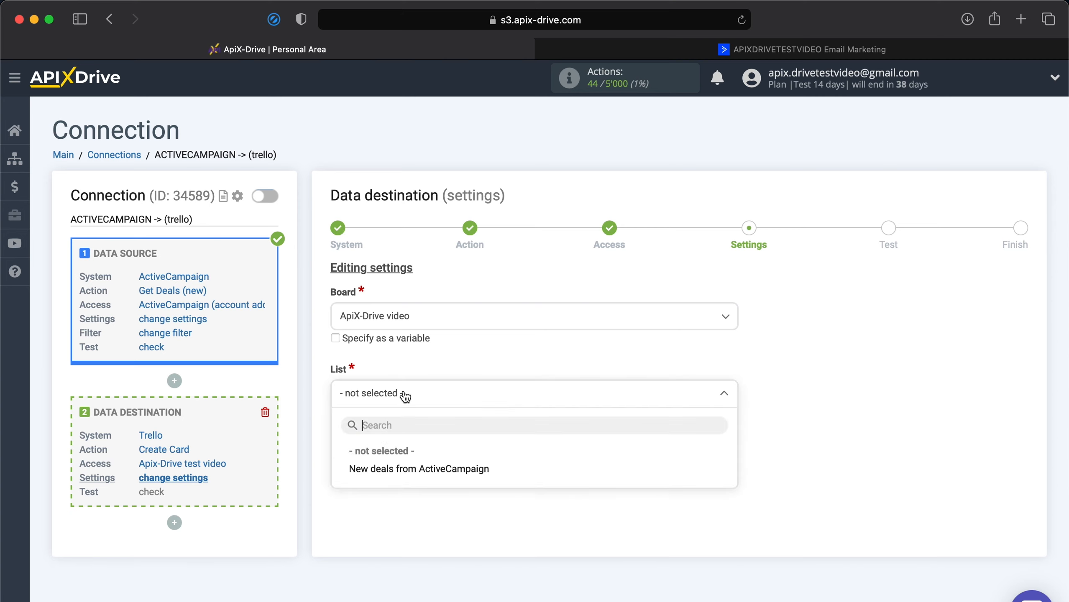
pyautogui.click(381, 469)
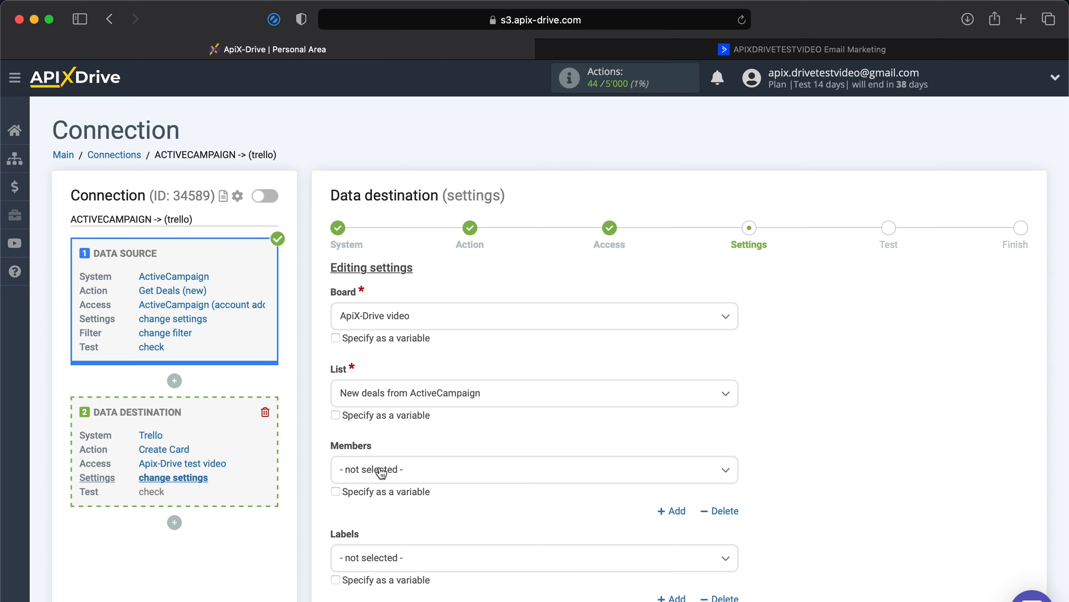
# Name the card 'New deal from ActiveCampaign' followed by the contact's First name
pyautogui.scroll(-10, 380, 472)
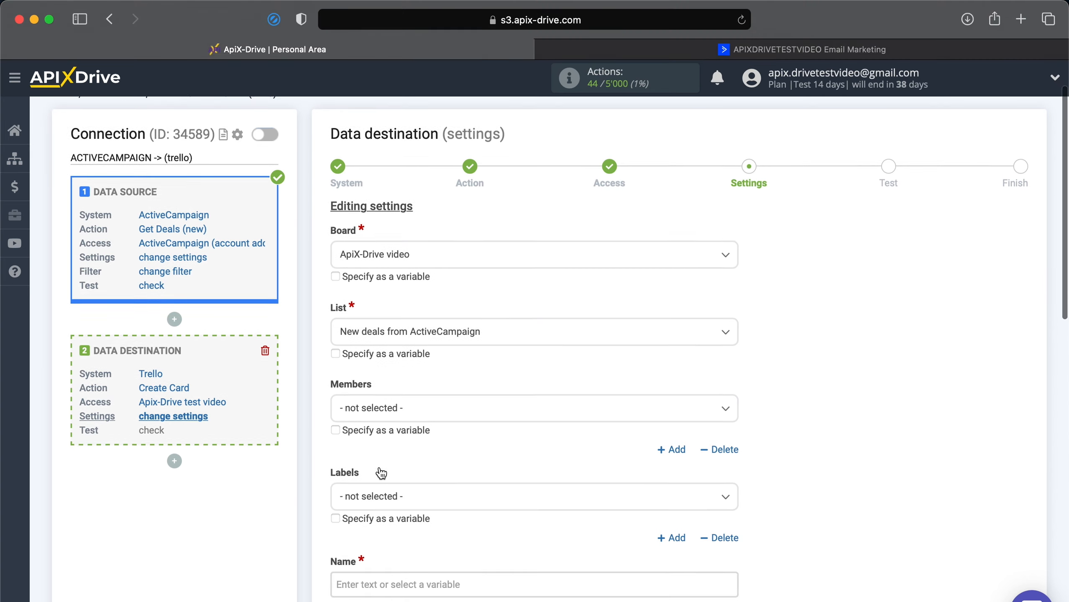
pyautogui.click(358, 269)
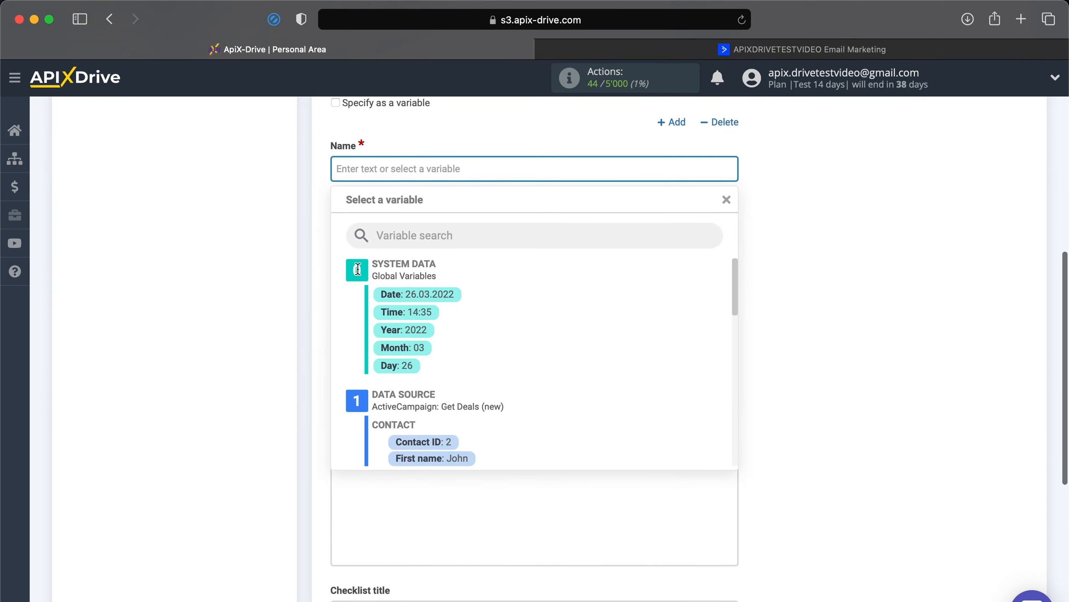
pyautogui.write('New de')
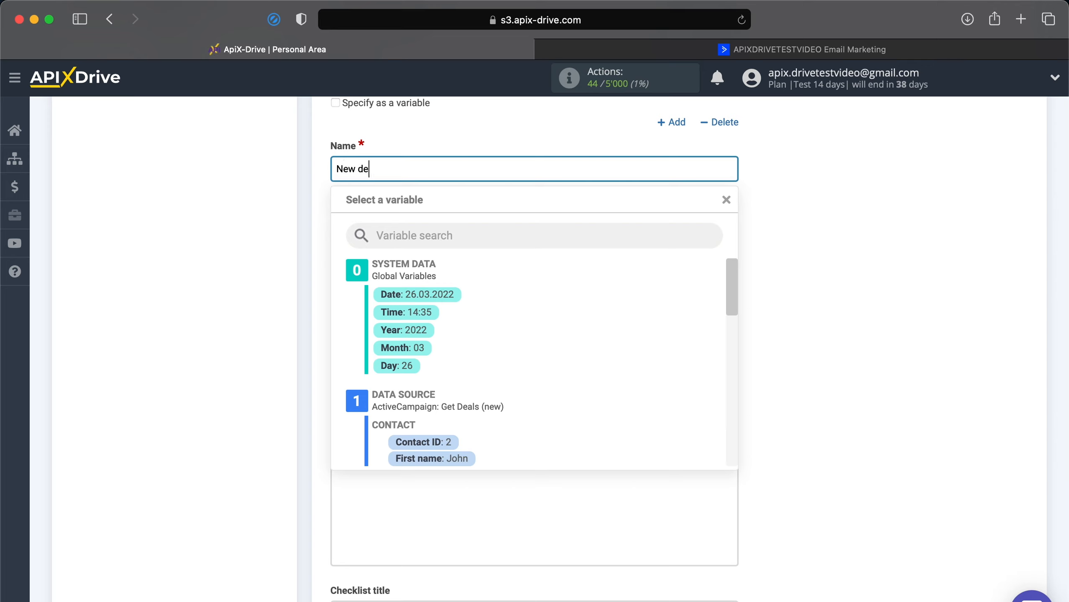
pyautogui.write('al from ActiveCampaign')
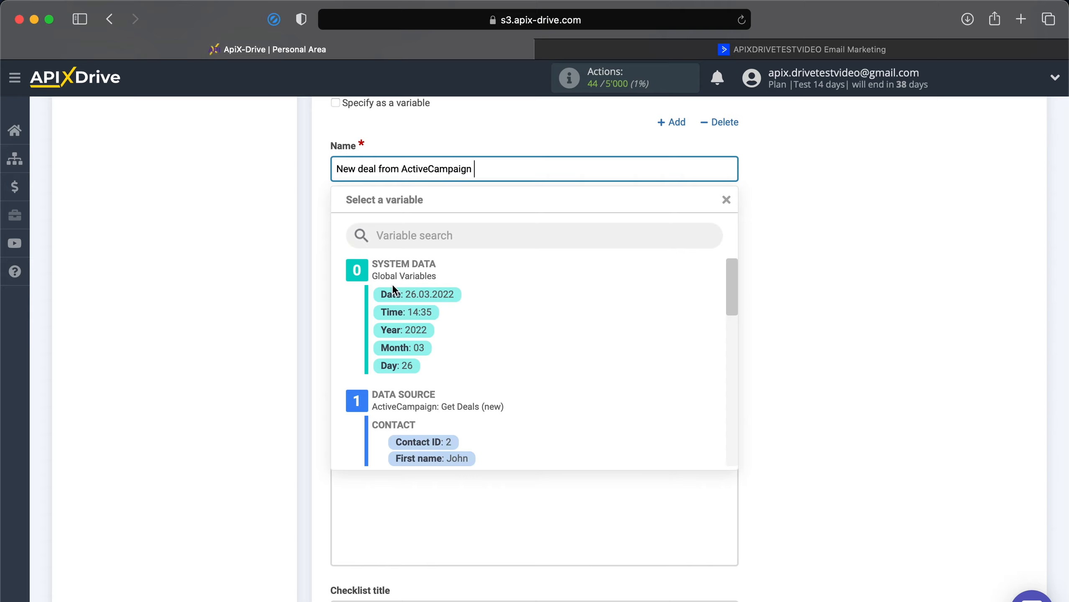
pyautogui.scroll(-3, 391, 284)
pyautogui.click(439, 376)
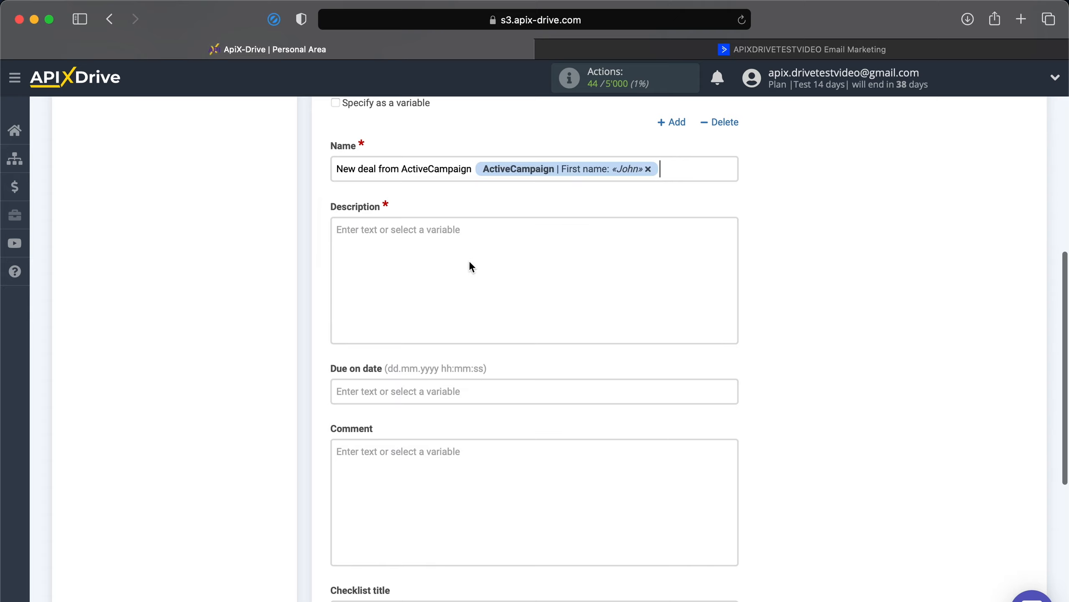
# Fill the Description with 'Data:' plus the current Date and Time, then a 'Name:' line
pyautogui.click(474, 238)
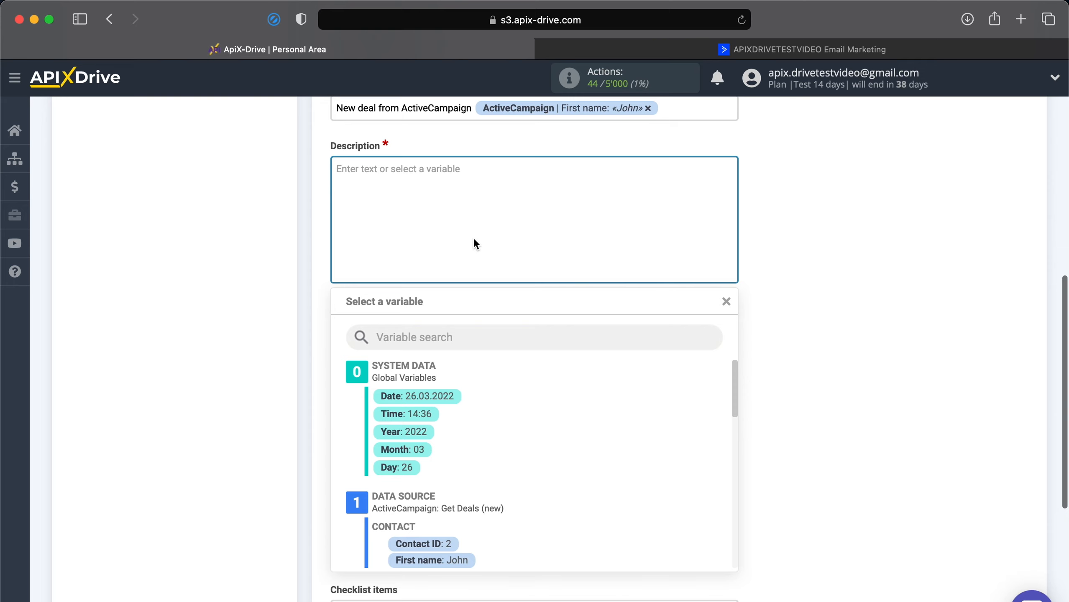
pyautogui.write('Data:')
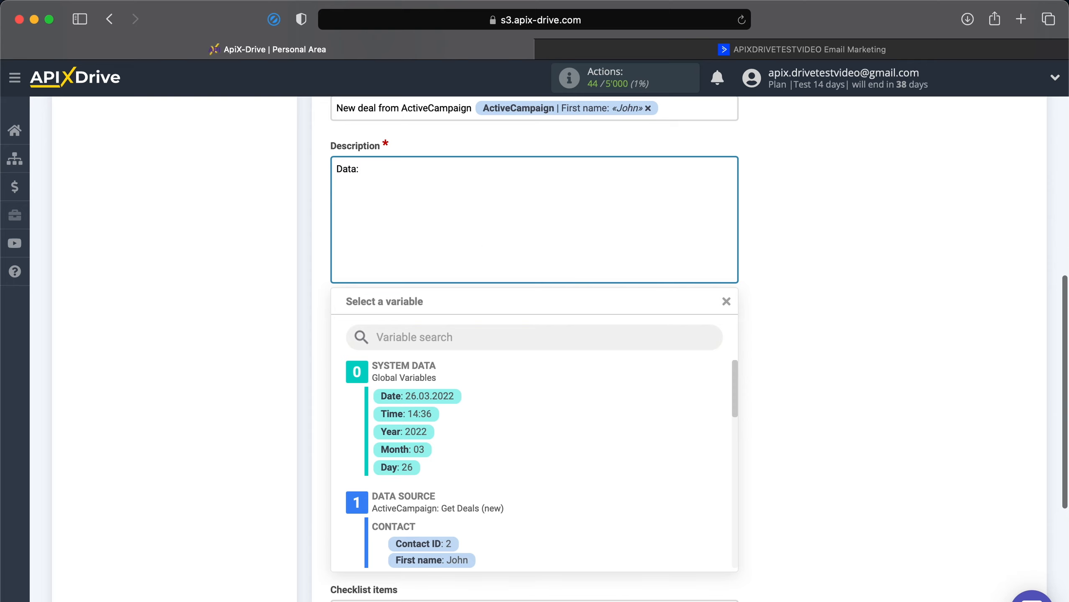
pyautogui.click(434, 396)
pyautogui.click(539, 176)
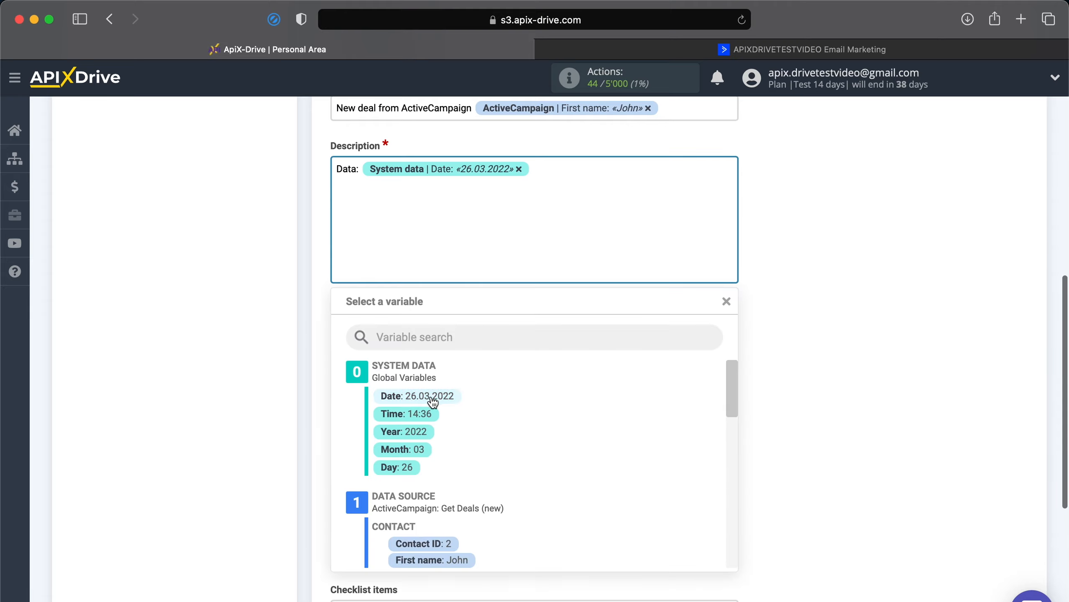
pyautogui.click(424, 413)
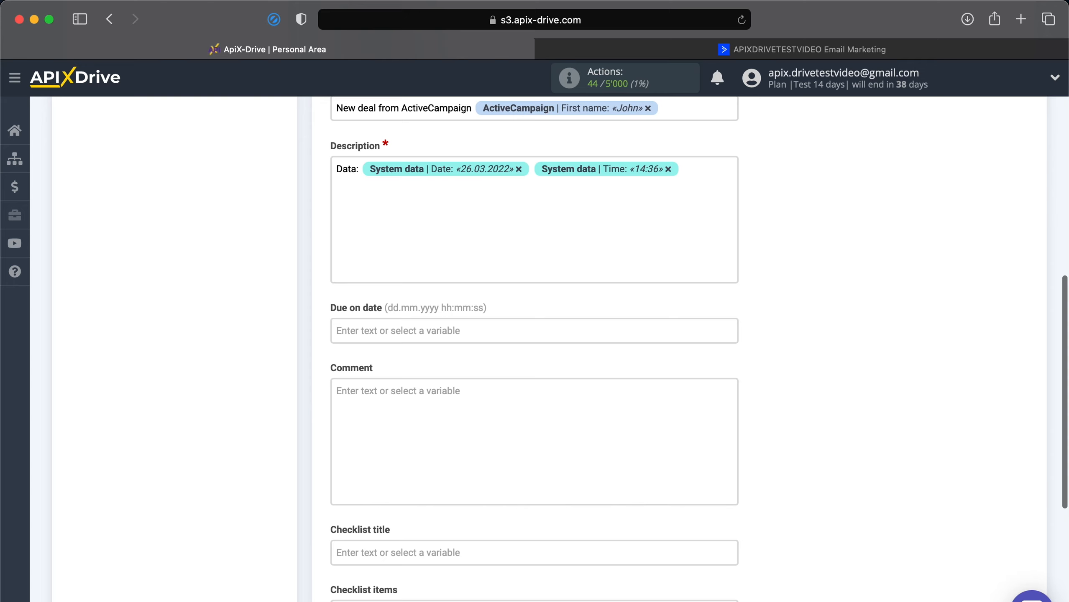
pyautogui.press('Return')
pyautogui.write('Name:')
# Fill the Name line of the card description with the contact's first and last name variables
pyautogui.click(384, 201)
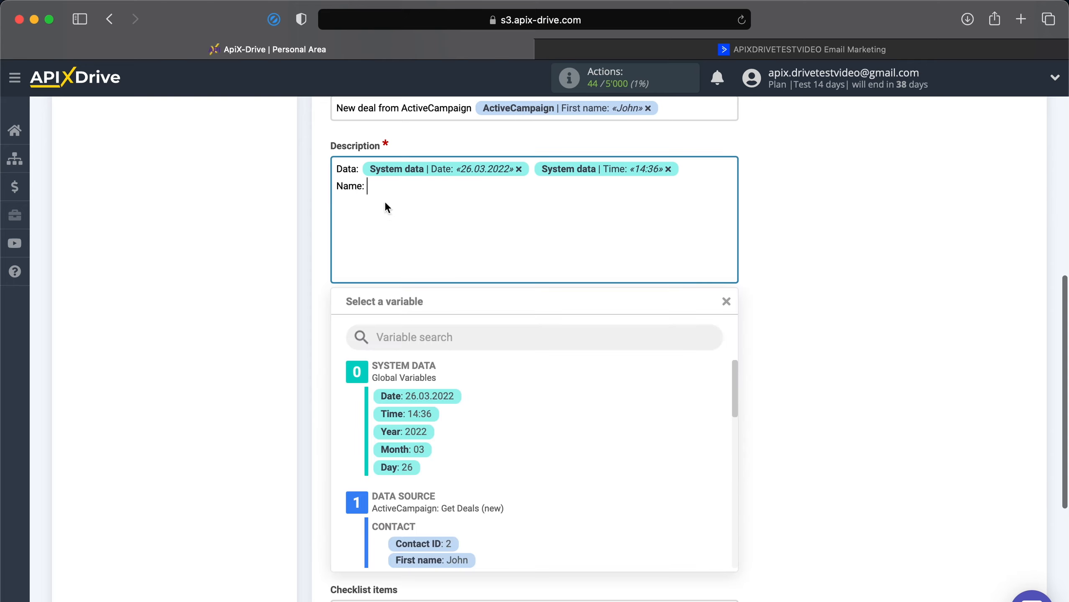
pyautogui.scroll(-3, 415, 462)
pyautogui.click(434, 469)
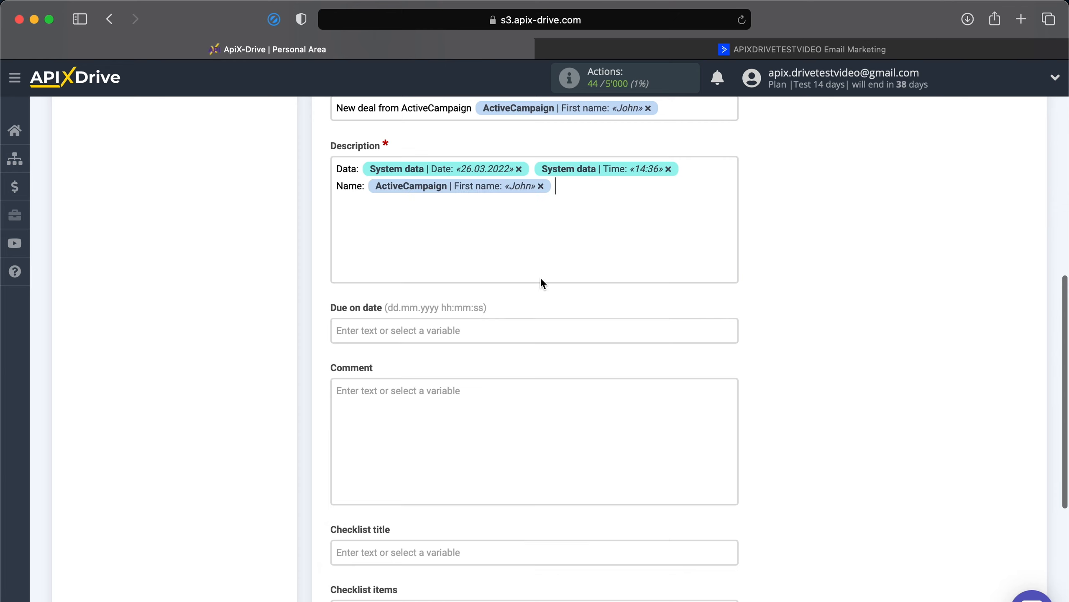
pyautogui.click(587, 186)
pyautogui.click(461, 486)
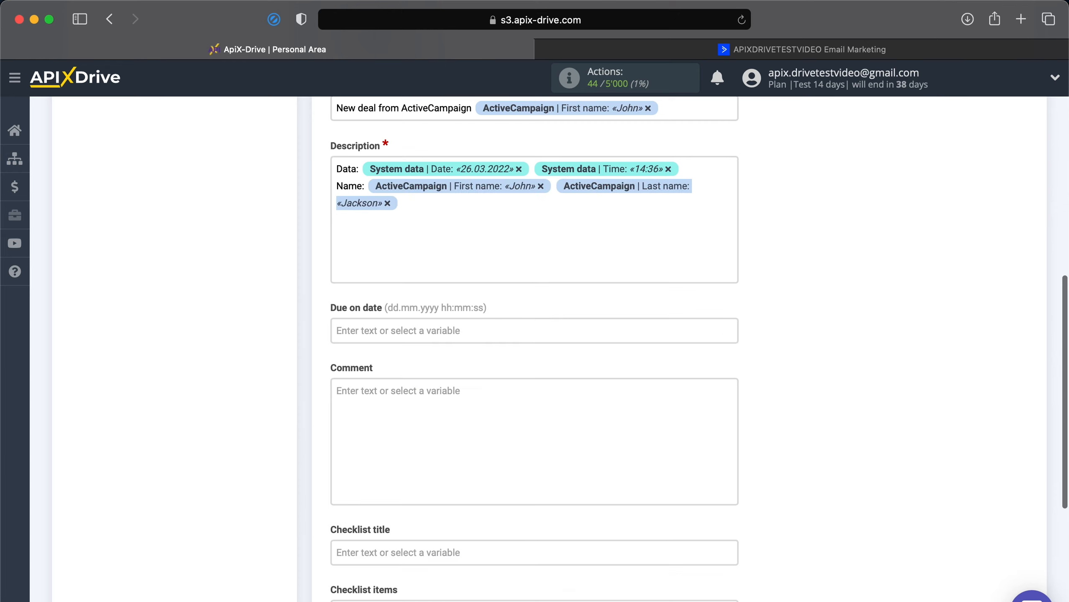
# Add 'Email:' and 'Phone:' lines holding the contact's email and phone variables
pyautogui.press('Return')
pyautogui.write('Email:')
pyautogui.click(491, 221)
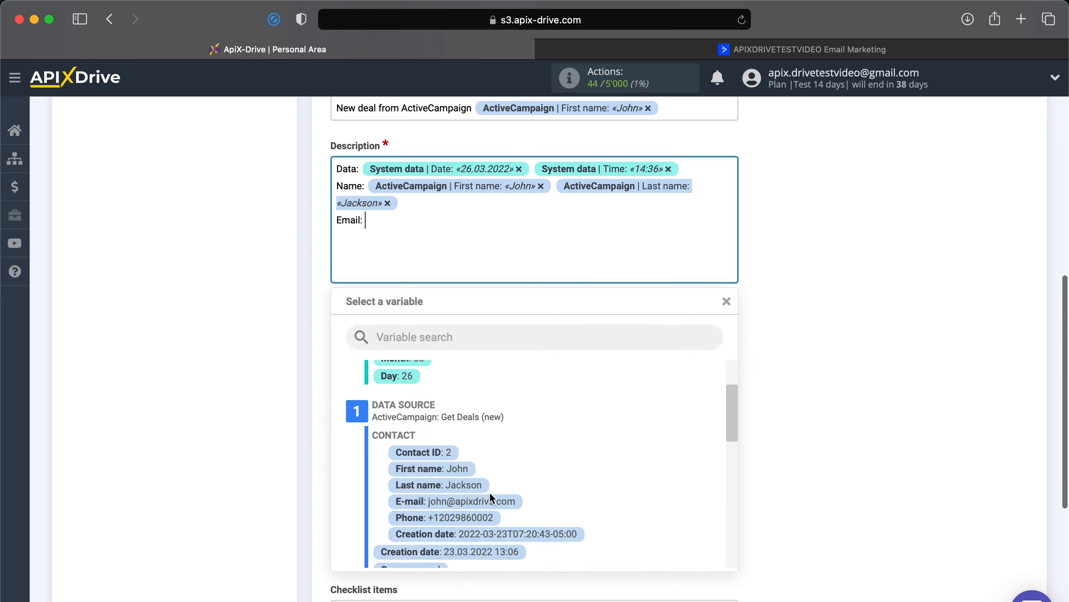
pyautogui.click(490, 432)
pyautogui.write('P')
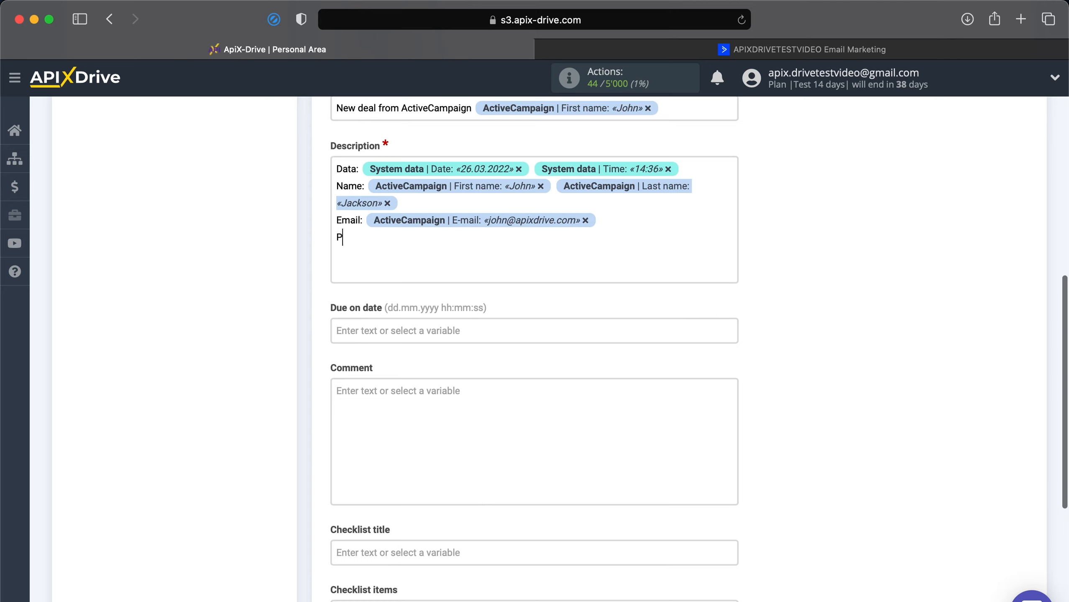
pyautogui.write('hone:')
pyautogui.click(530, 253)
pyautogui.scroll(-2, 500, 392)
pyautogui.click(480, 422)
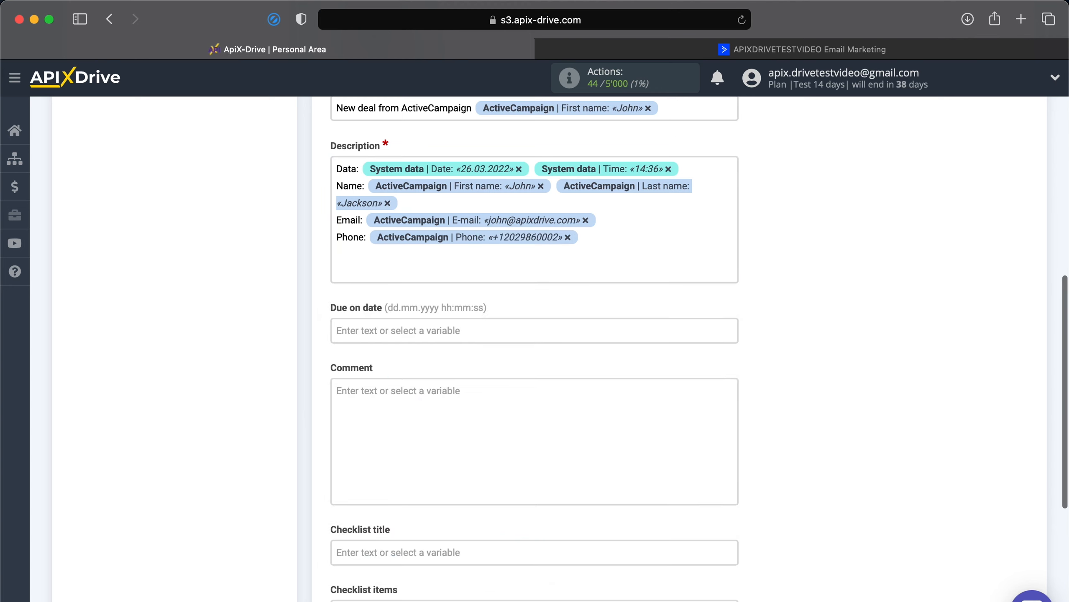
# Add 'Deal:' and 'Description:' lines with the deal title (New tutorial) and deal description variables
pyautogui.write('Deal:')
pyautogui.click(377, 256)
pyautogui.scroll(-5, 388, 396)
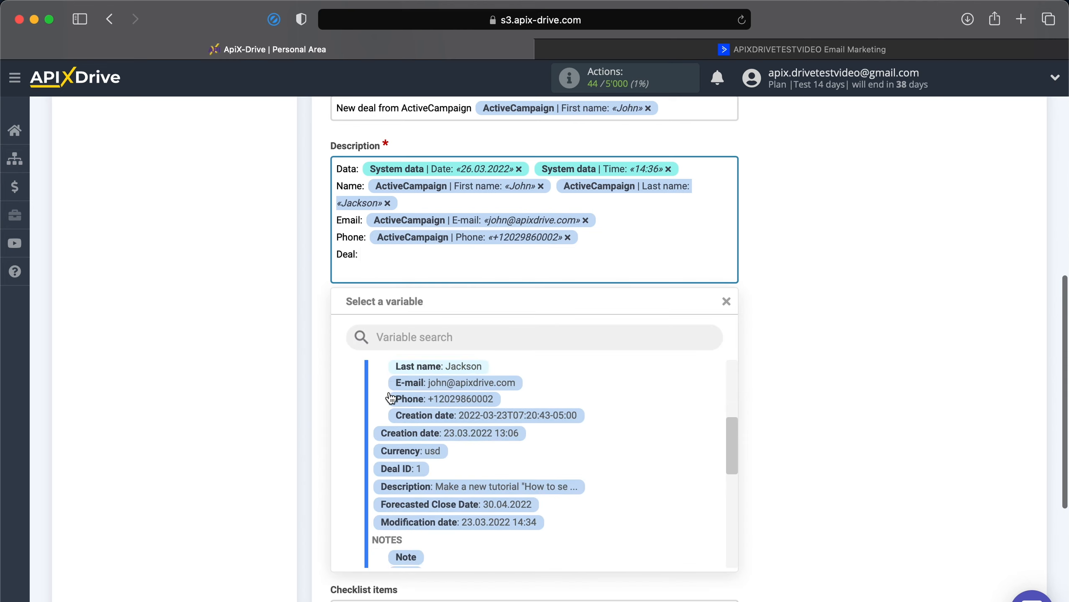
pyautogui.scroll(-5, 388, 391)
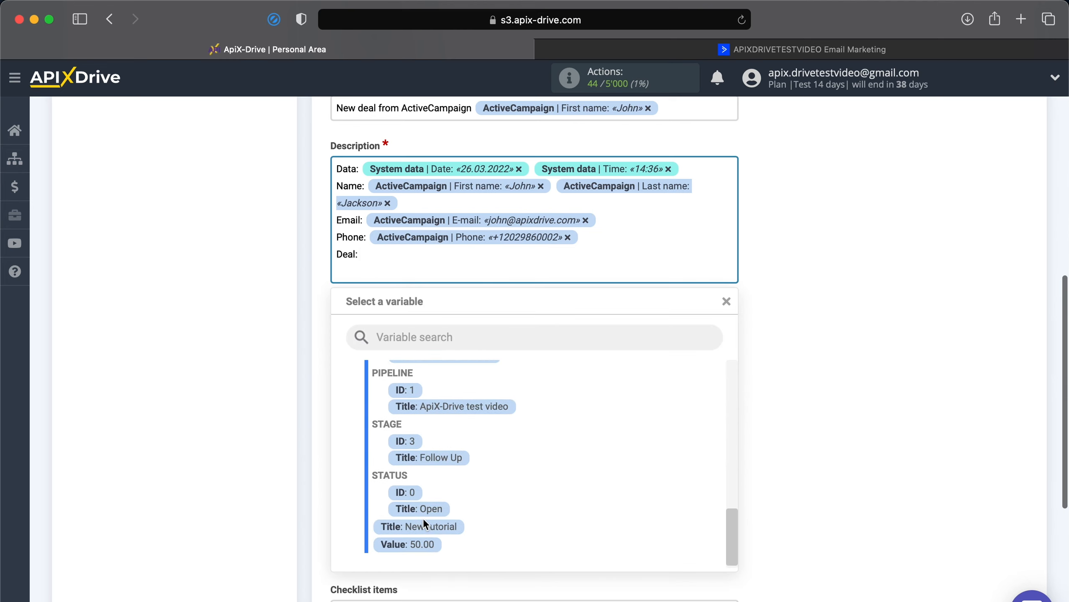
pyautogui.click(424, 524)
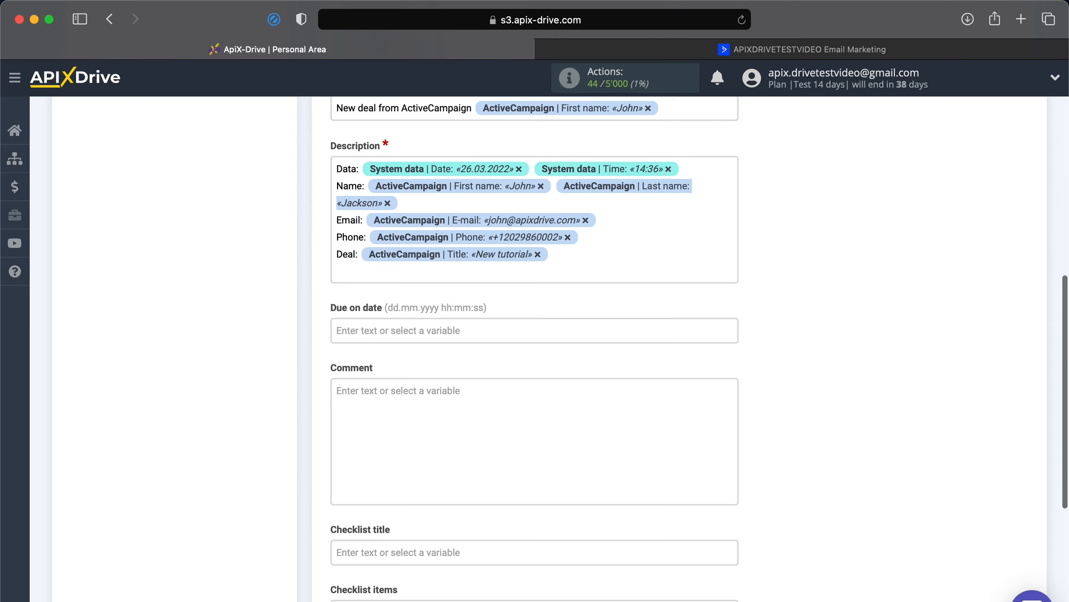
pyautogui.write('Description:')
pyautogui.click(532, 275)
pyautogui.scroll(5, 457, 442)
pyautogui.scroll(3, 456, 443)
pyautogui.click(481, 411)
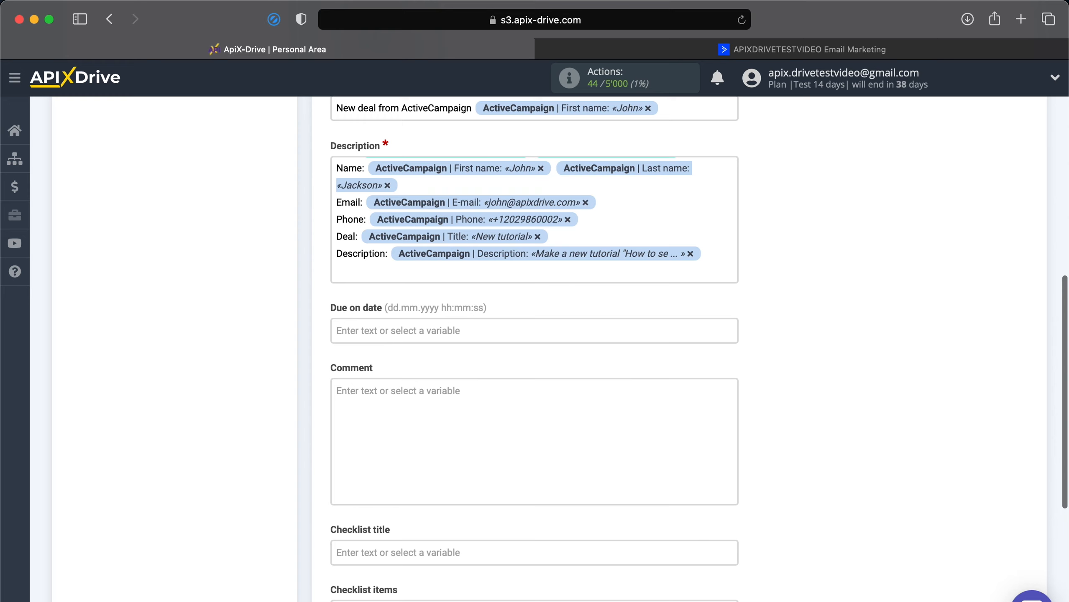
# Add a 'Deadline:' line with the forecasted close date (30.04.2022) and save the card settings
pyautogui.write('Deadline:')
pyautogui.click(521, 275)
pyautogui.click(479, 431)
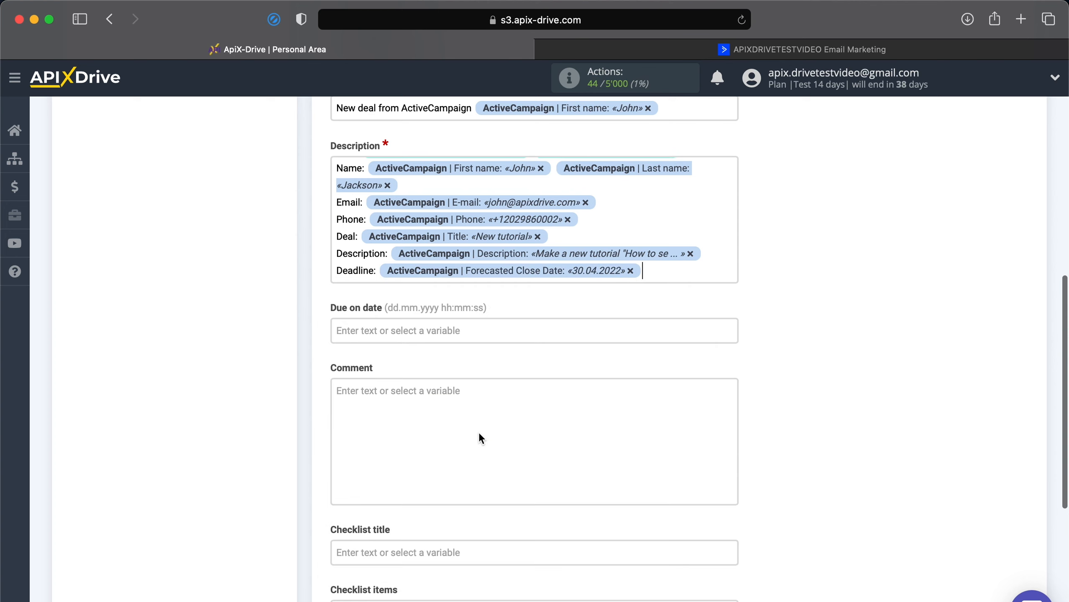
pyautogui.scroll(-5, 479, 432)
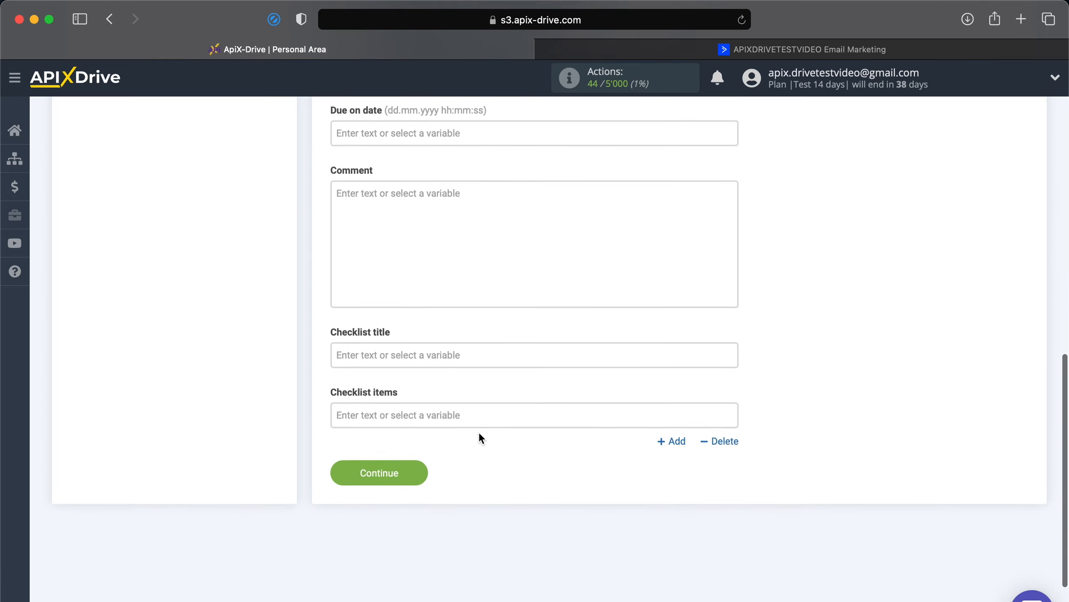
pyautogui.click(395, 464)
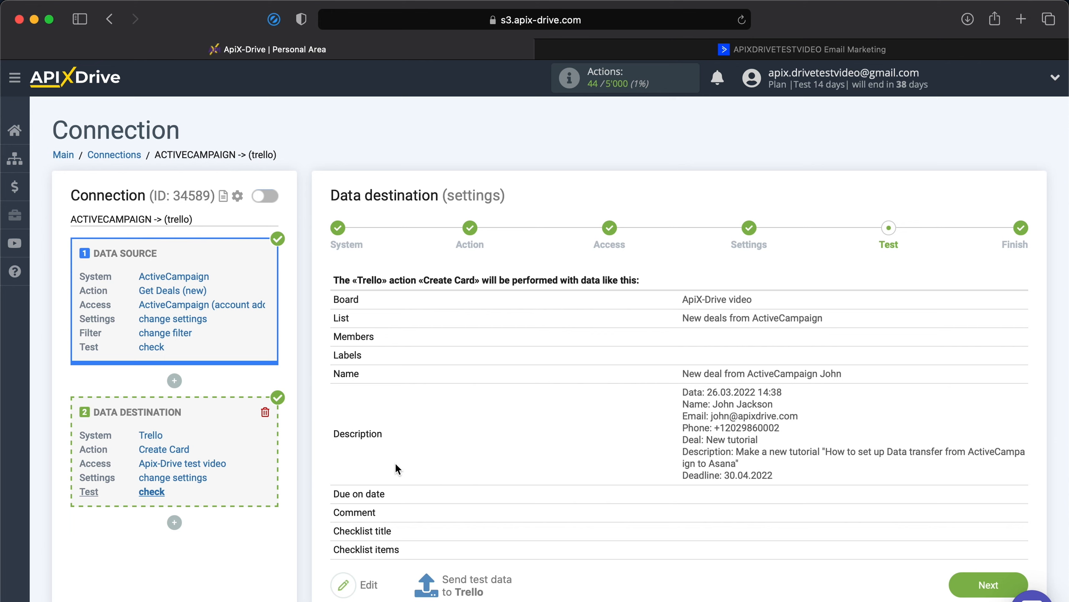
# Send the previewed test card from ApiX-Drive to Trello
pyautogui.scroll(-3, 395, 463)
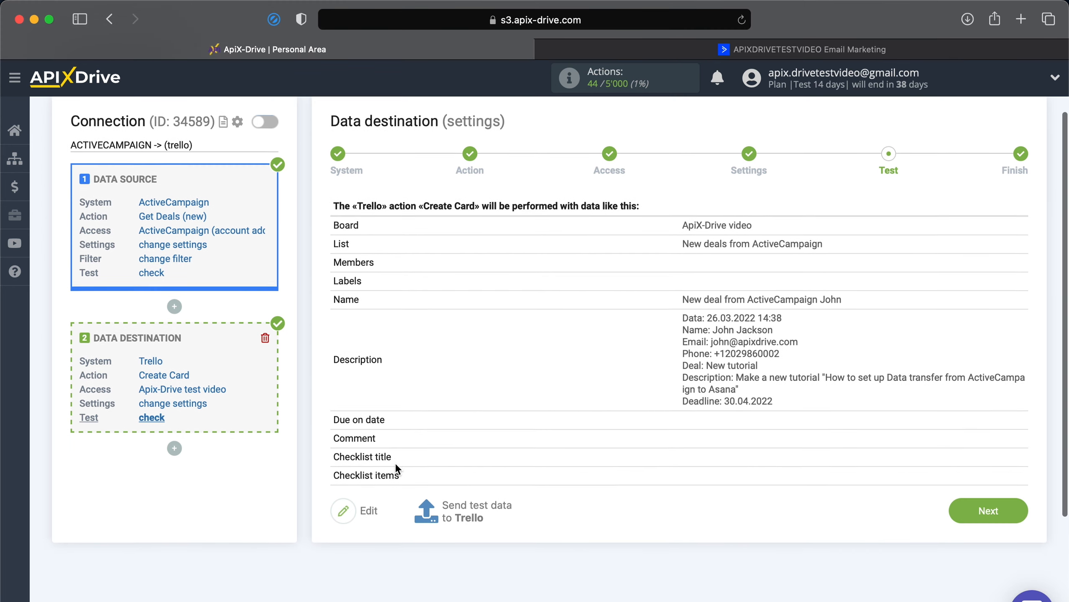
pyautogui.click(462, 508)
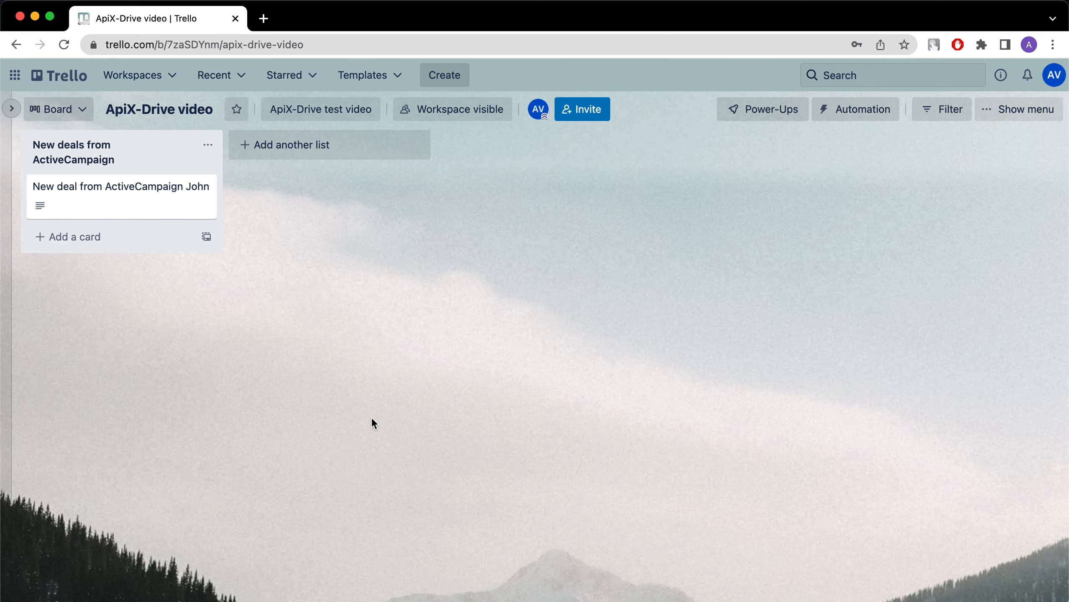
# Open the 'New deal from ActiveCampaign' test card in Trello and review its description details
pyautogui.click(162, 196)
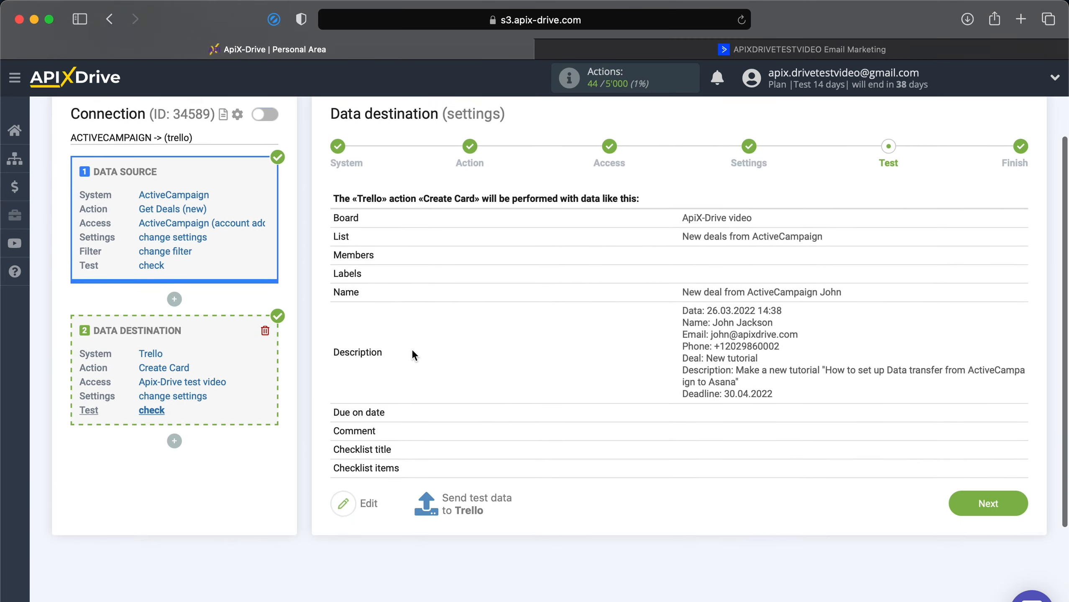
pyautogui.scroll(-2, 413, 354)
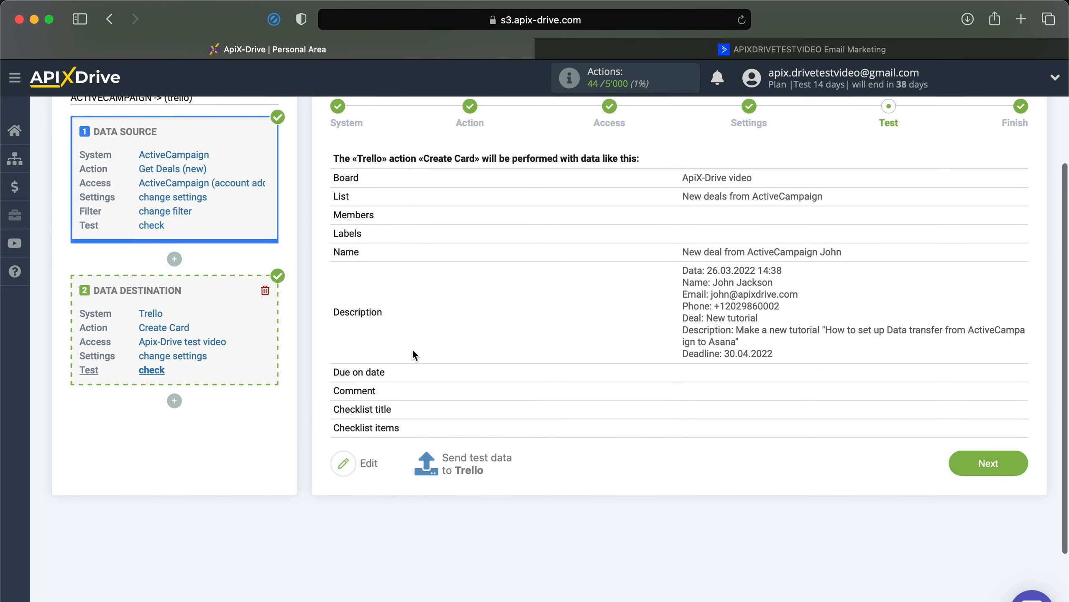
# Finish setup, enable auto-update and set the connection's update interval to 5 minutes
pyautogui.click(993, 461)
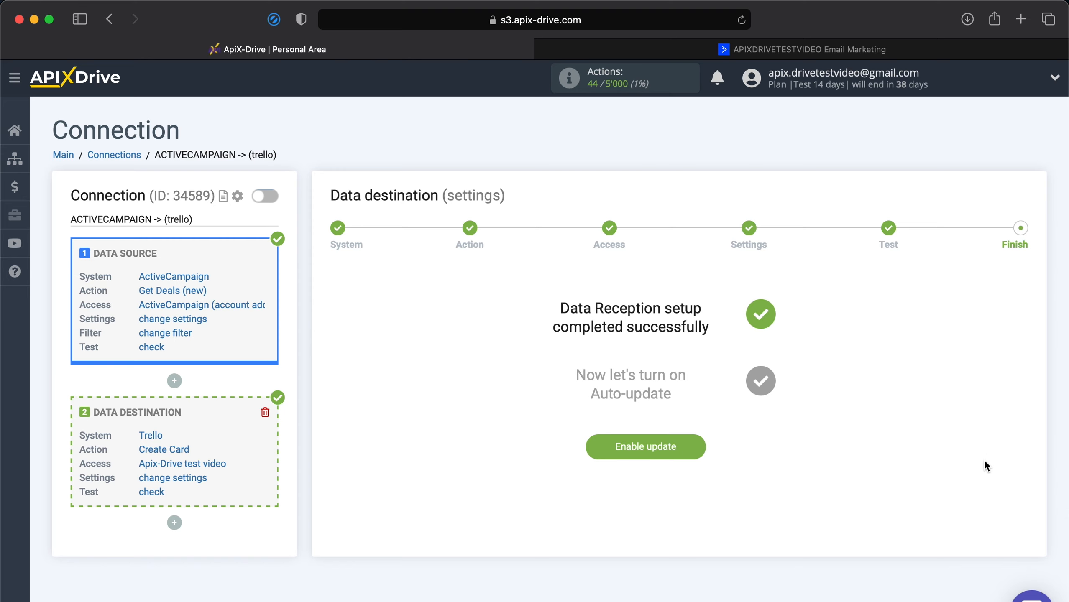
pyautogui.click(662, 454)
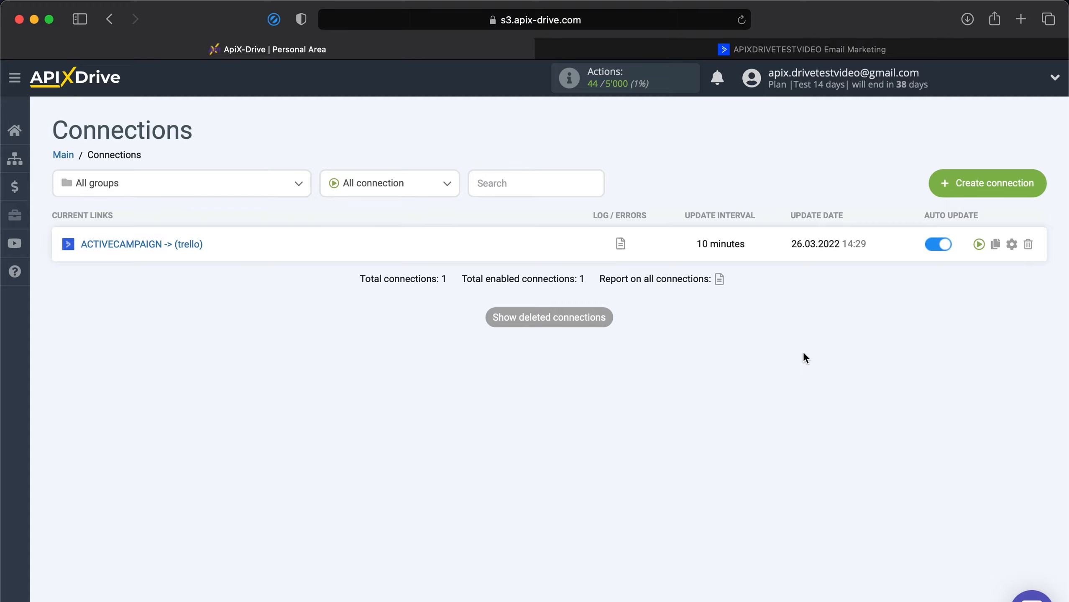
pyautogui.click(1012, 244)
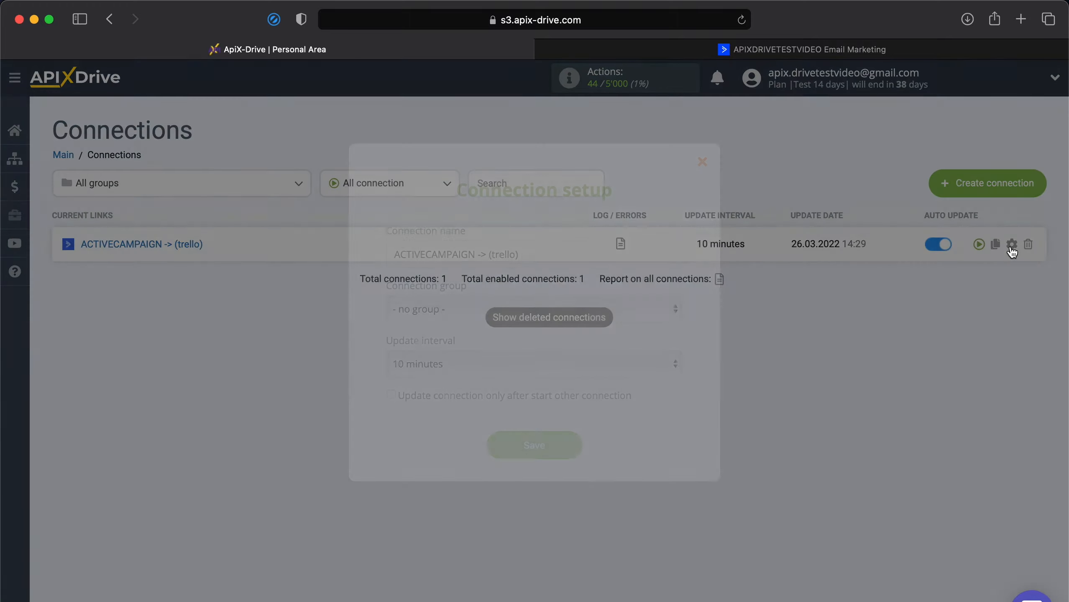
pyautogui.click(639, 366)
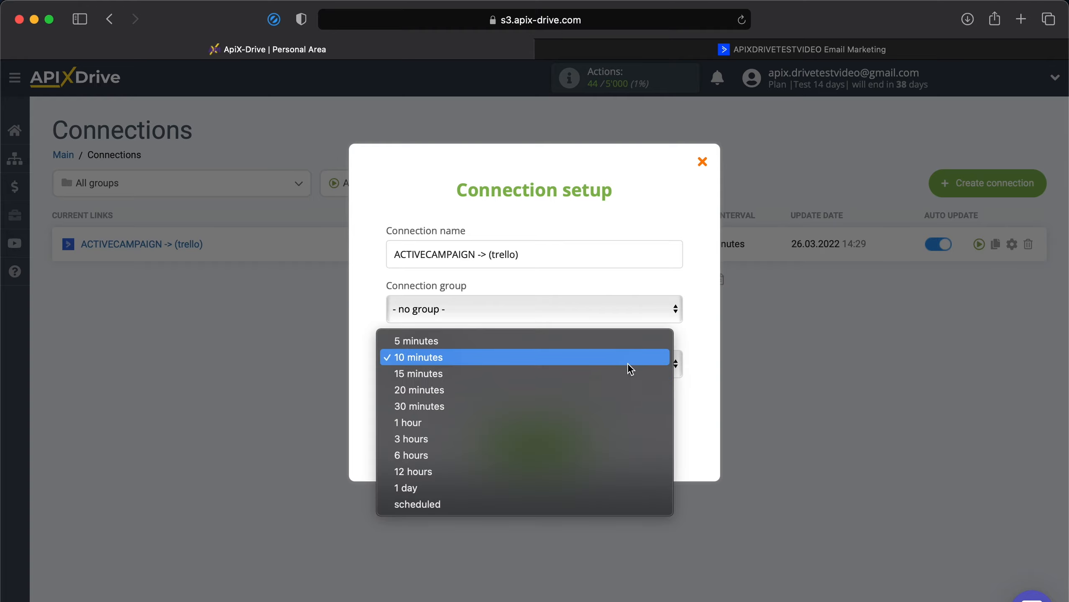
pyautogui.click(607, 339)
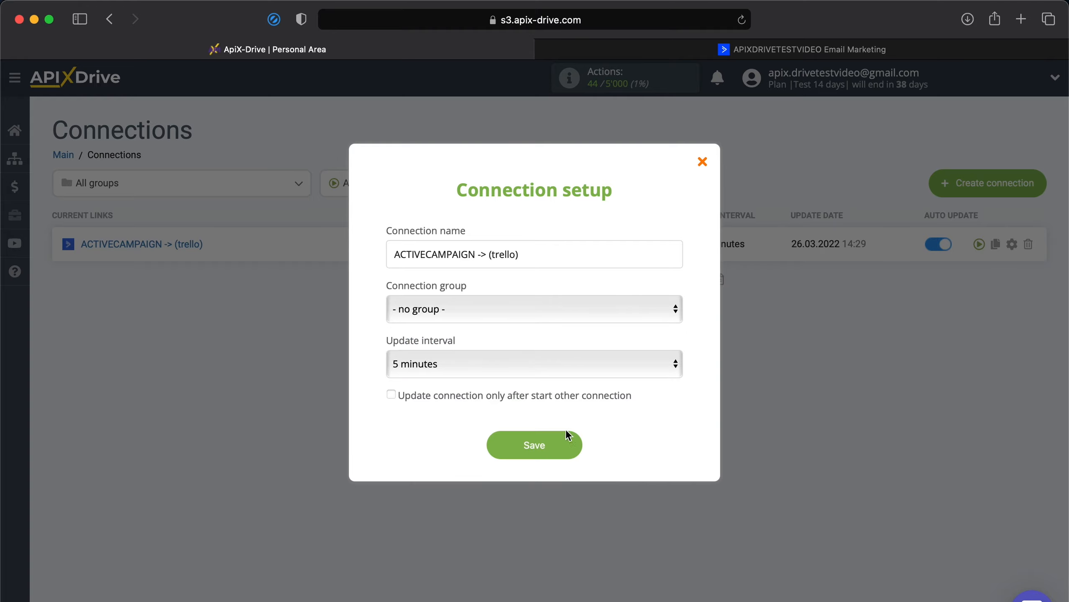
pyautogui.click(549, 455)
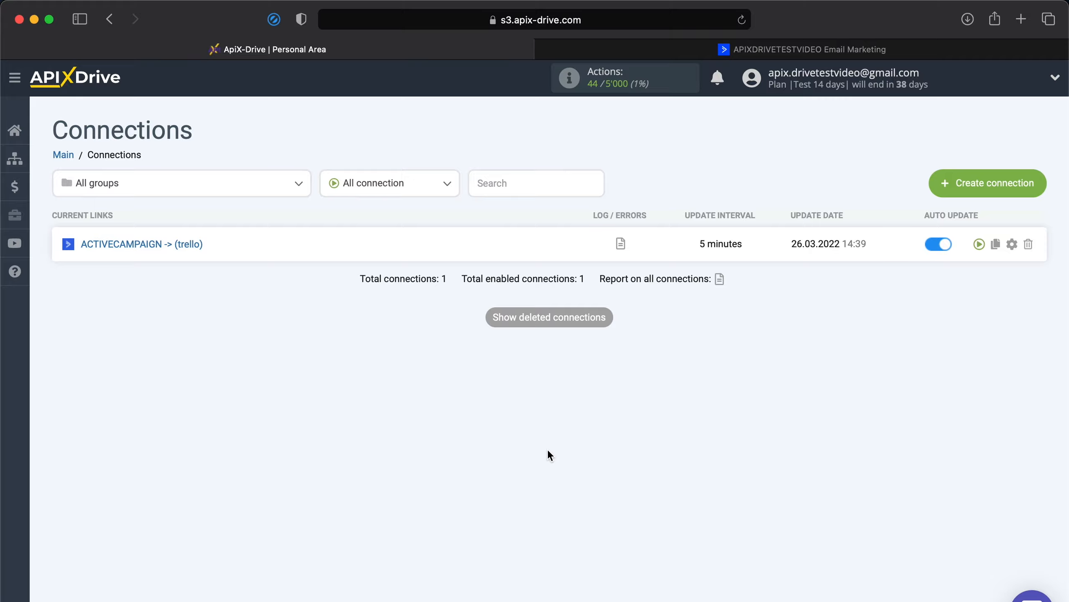